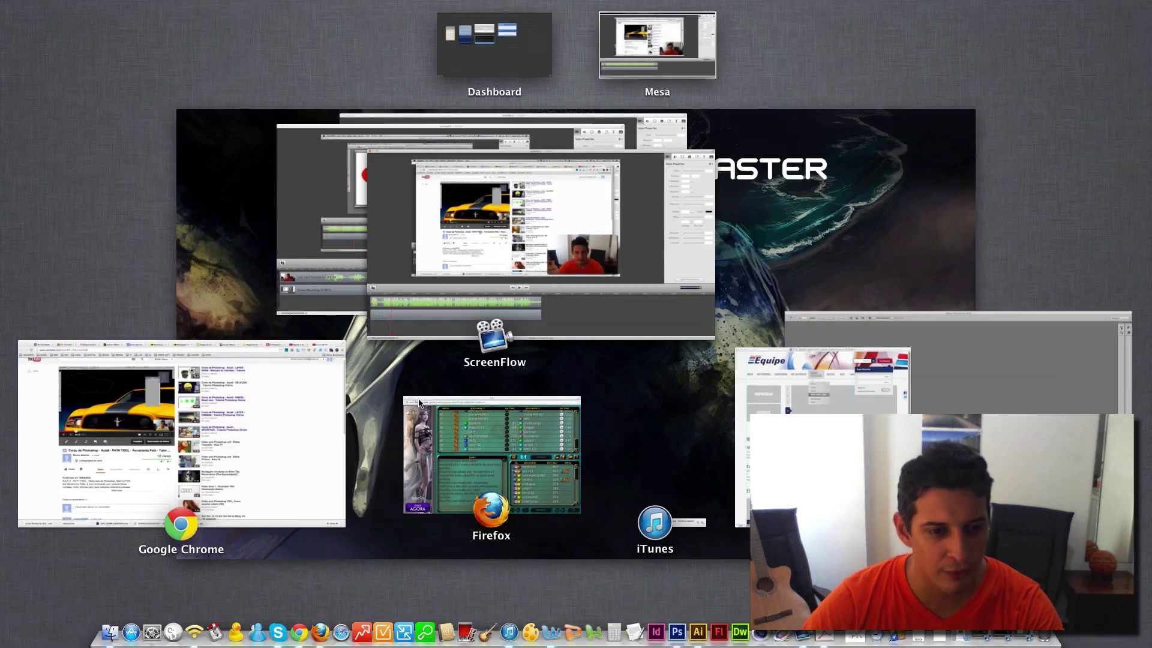
Bring Chrome forward, then switch to Photoshop CS6 with SITE_EQUIPE_AJUSTADO.psd open
left_click(321, 457)
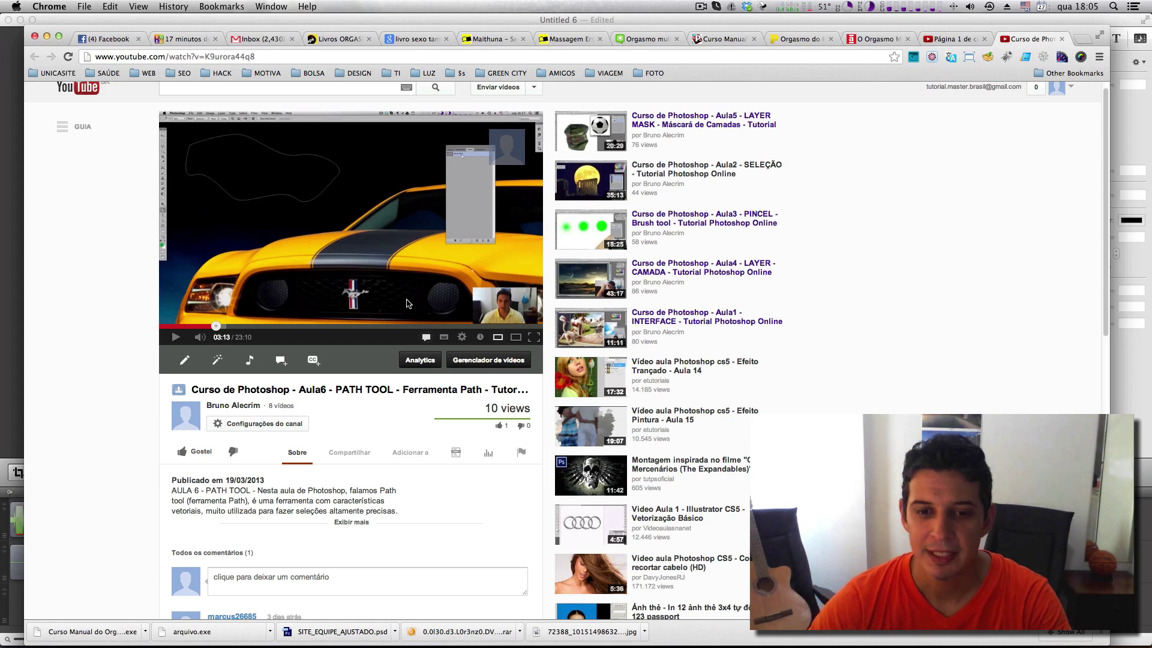
mouse_move(666, 634)
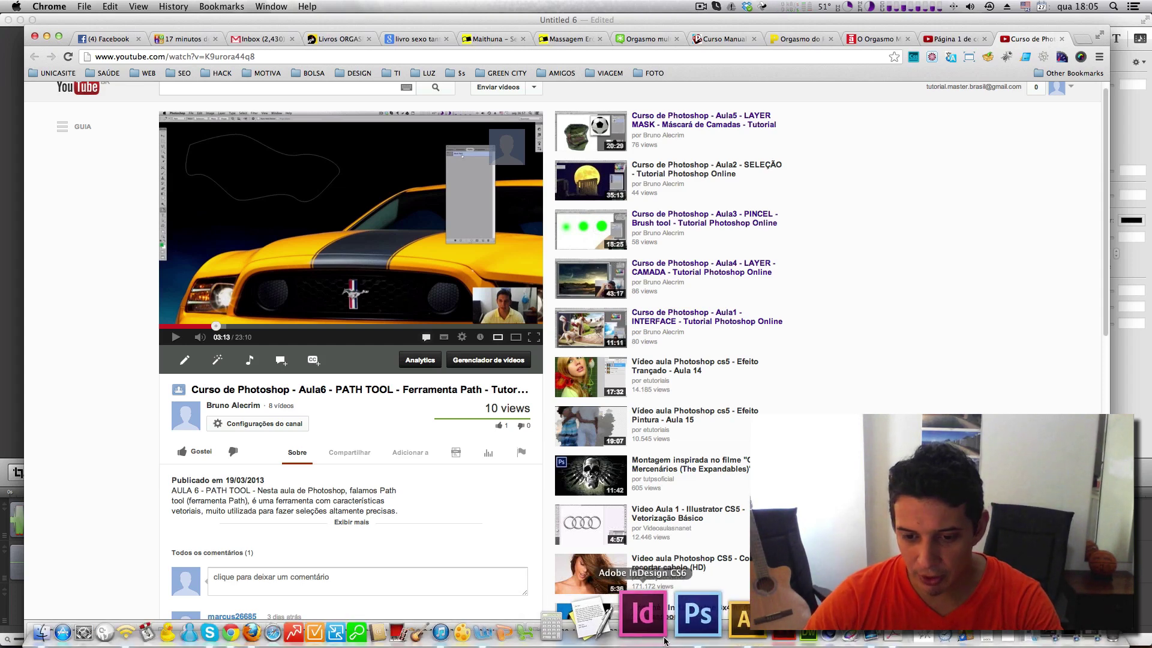
left_click(670, 628)
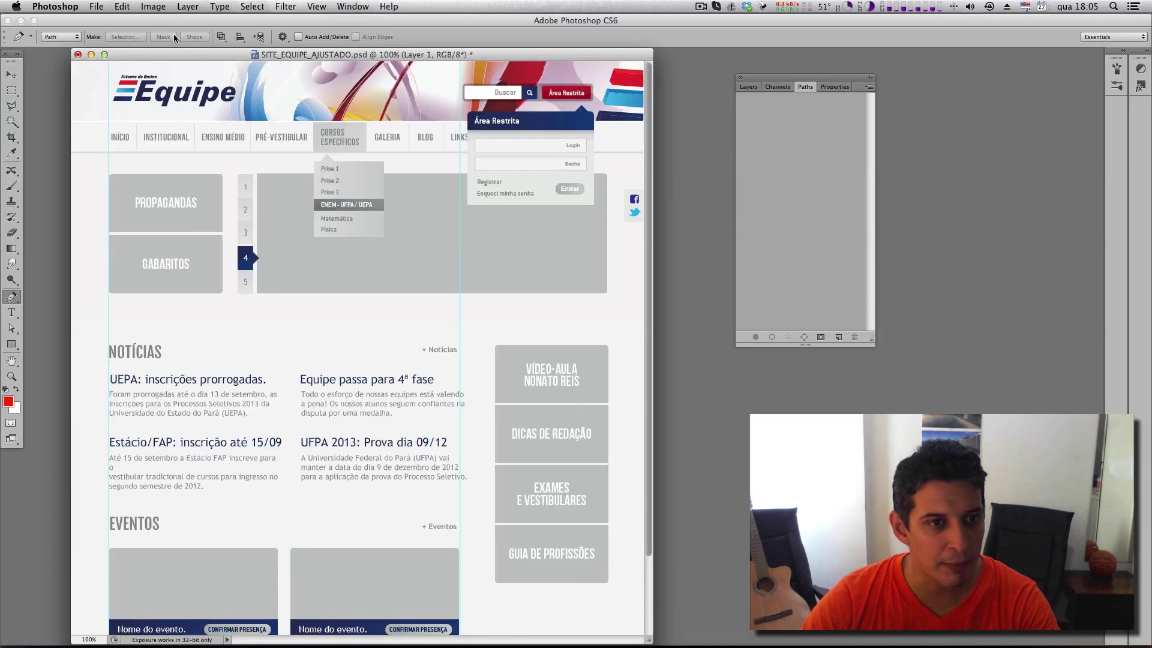
Create a white 1000×800 px, 300 ppi Untitled-1 document, then bring the website layout back to the front
left_click(96, 8)
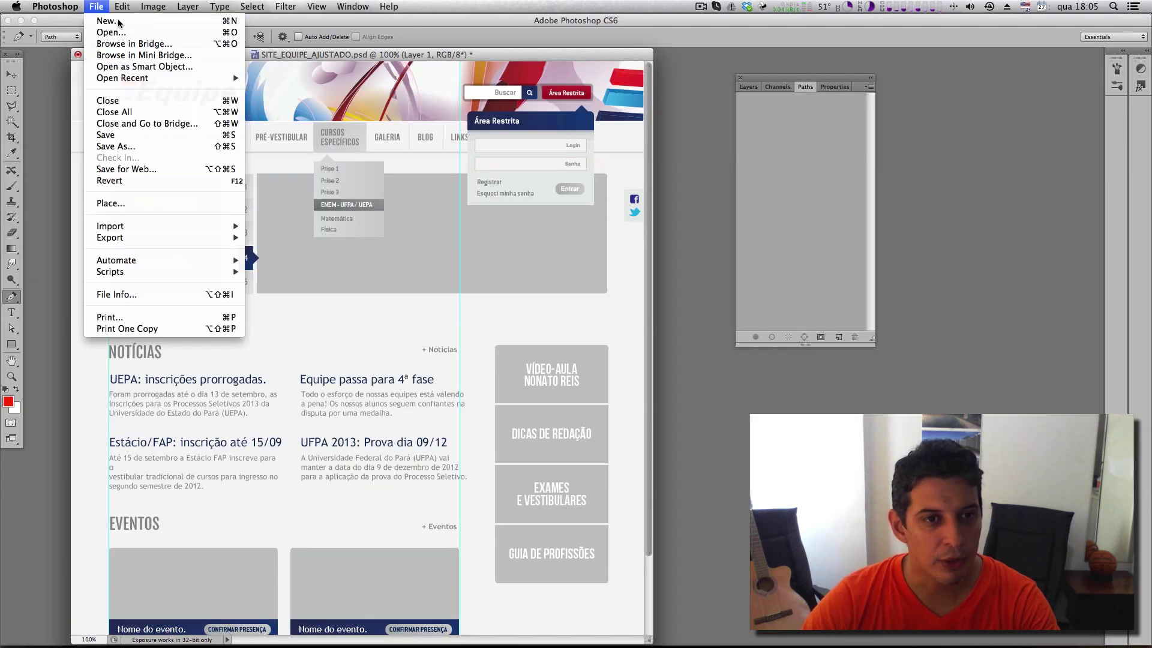
left_click(99, 21)
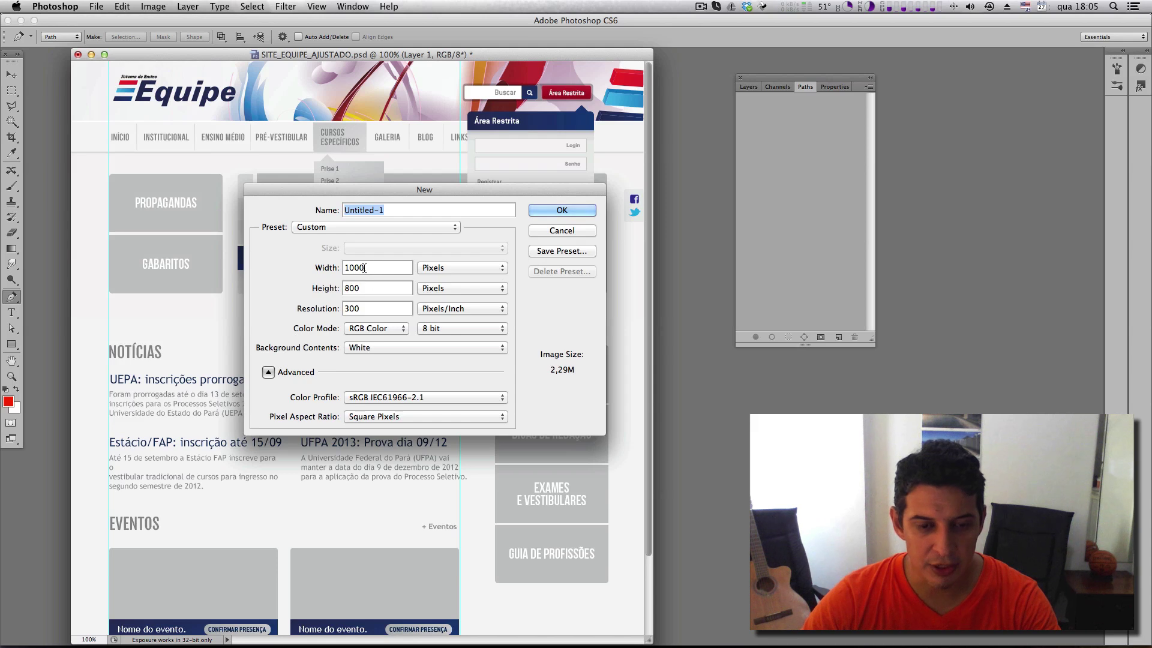
key("Tab")
key("Tab")
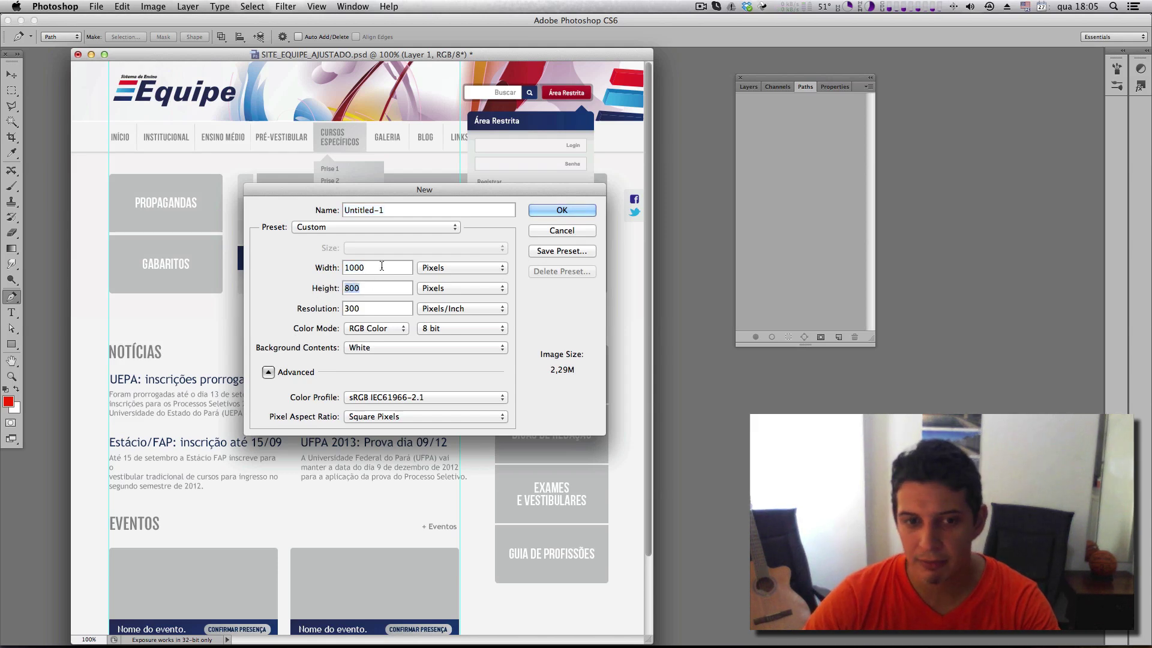
key("shift+Tab")
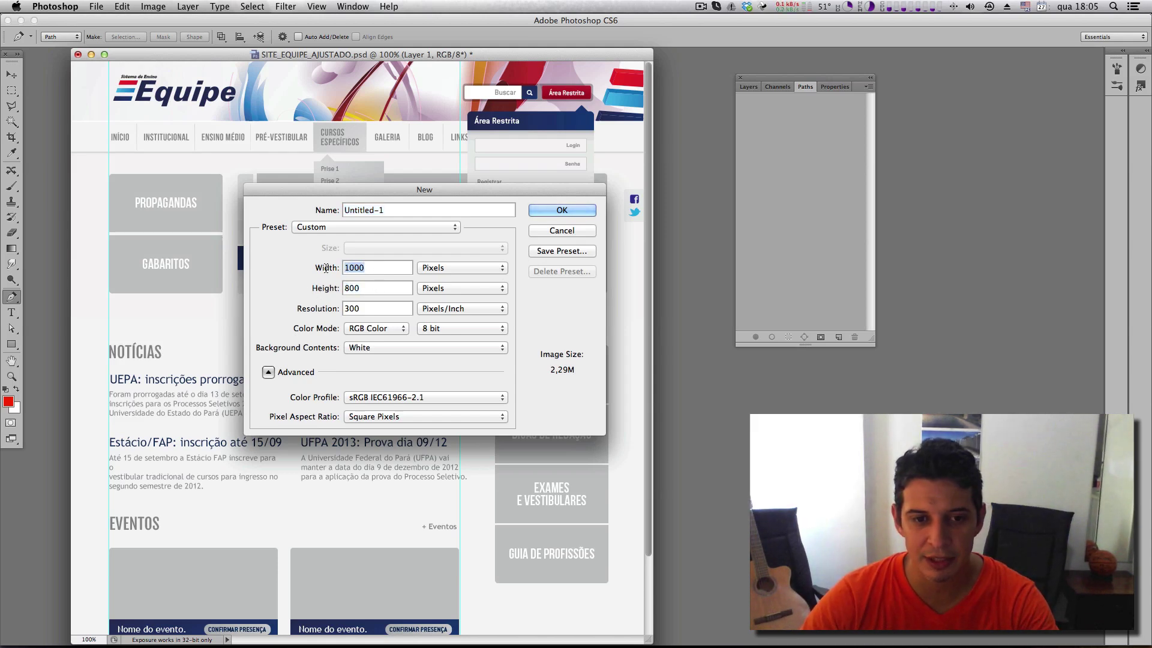
left_click(550, 212)
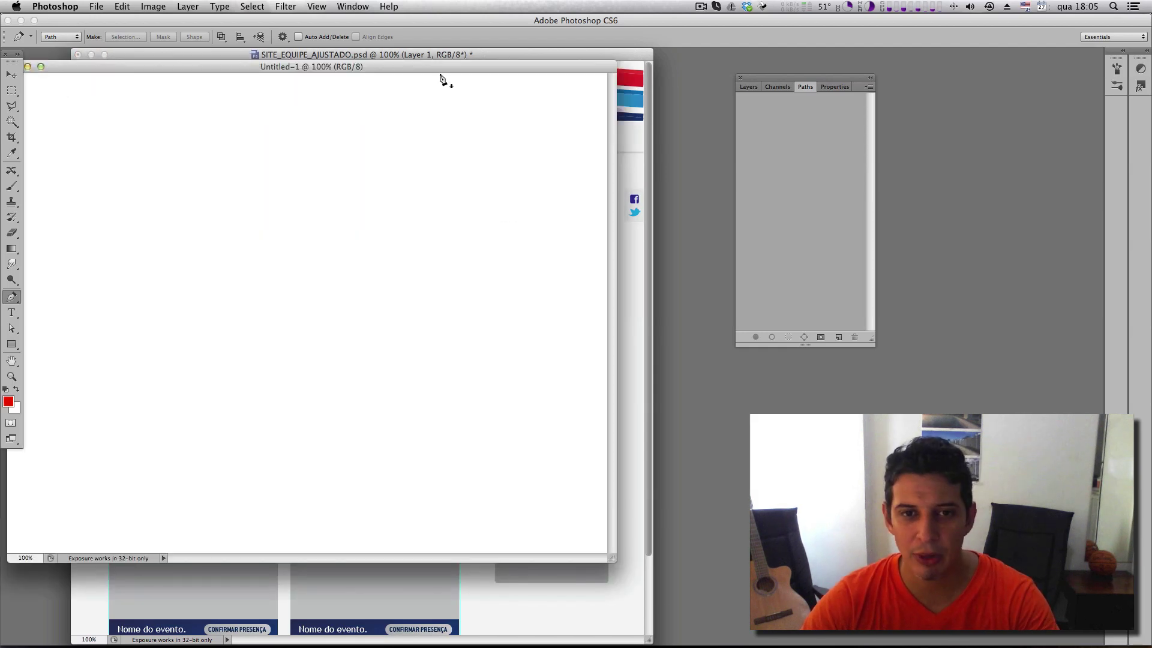
left_click_drag(440, 71, 489, 111)
left_click(127, 56)
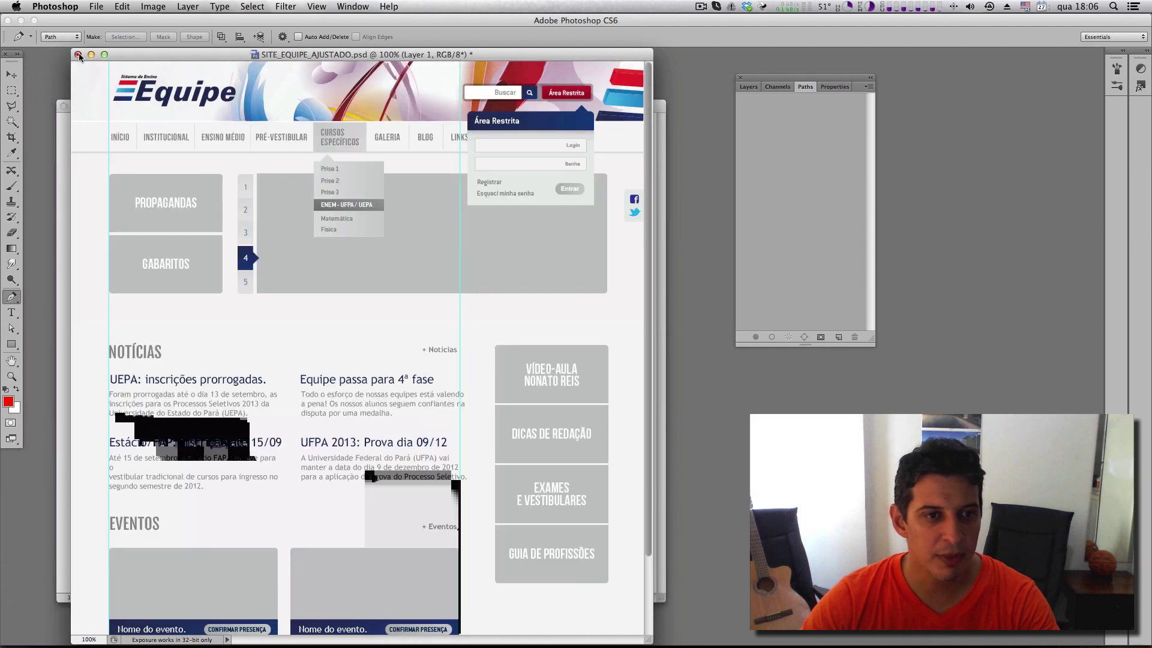
Minimize the SITE_EQUIPE layout window and nudge the Untitled-1 window slightly higher
left_click(91, 54)
left_click_drag(343, 107, 347, 91)
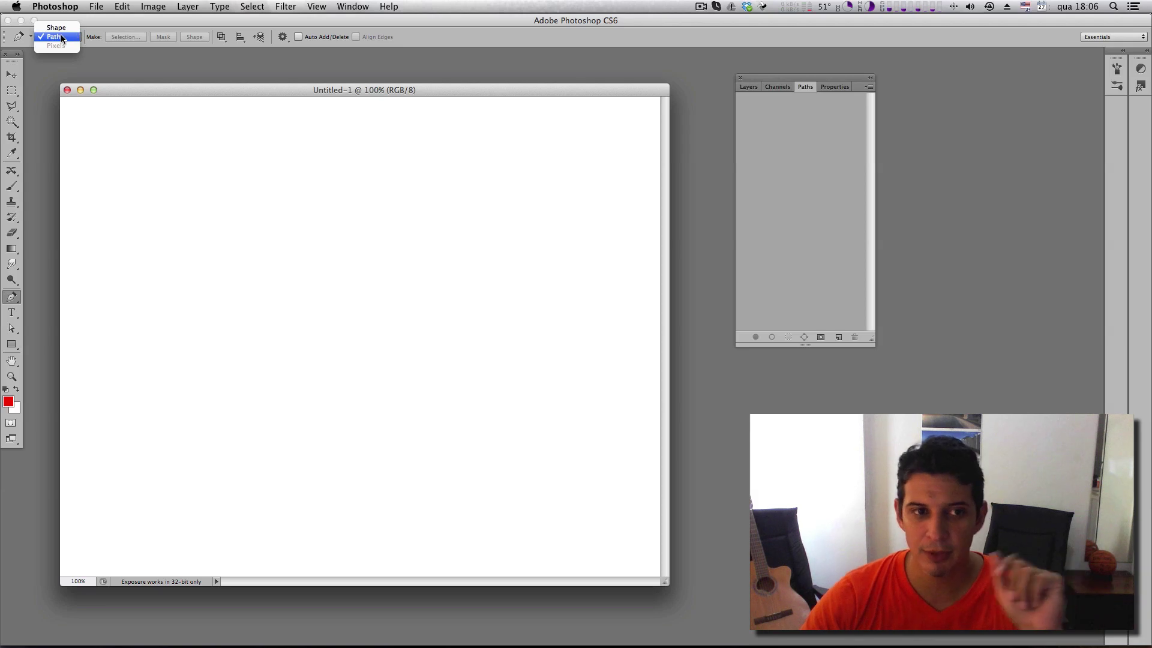
With the Pen in Path mode, draw an open curved C-shape on the canvas's left side
left_click(62, 37)
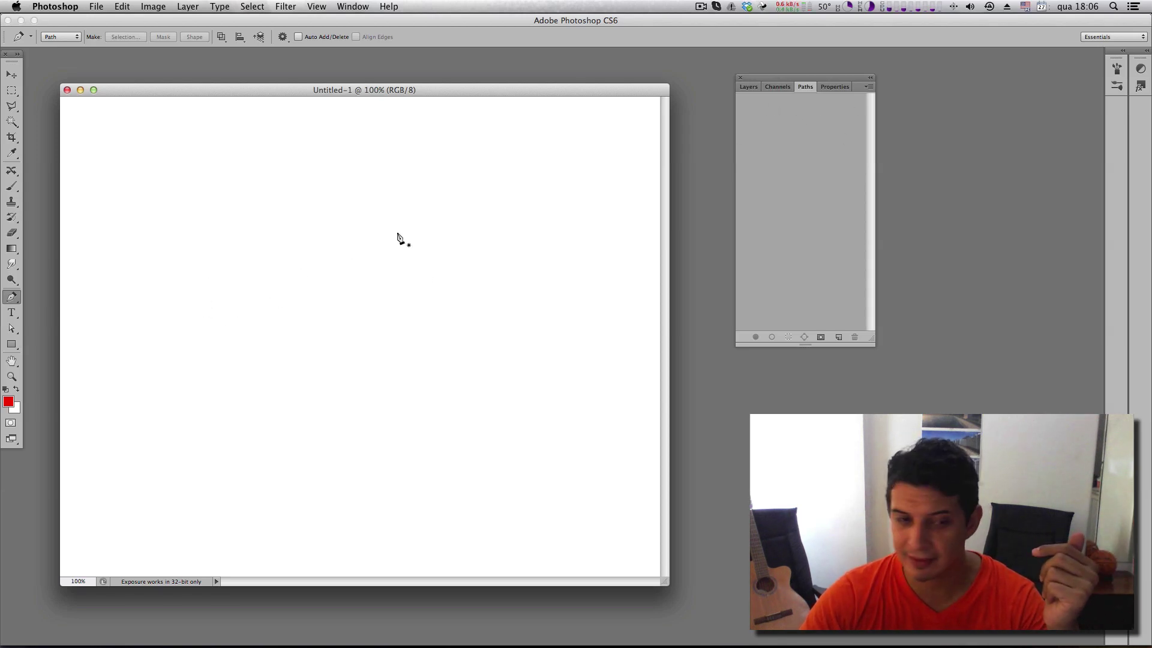
mouse_move(226, 276)
left_mouse_down()
mouse_move(180, 262)
mouse_move(115, 329)
mouse_move(181, 419)
left_mouse_up()
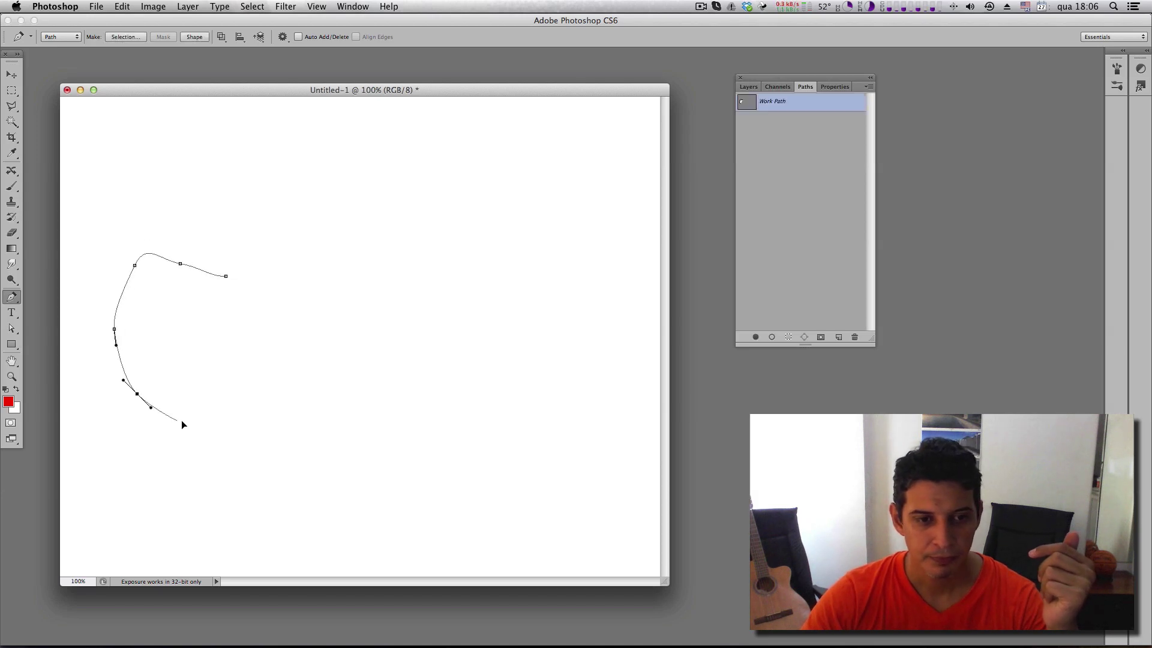
left_click(177, 421)
left_click_drag(246, 395, 255, 395)
left_click(296, 403)
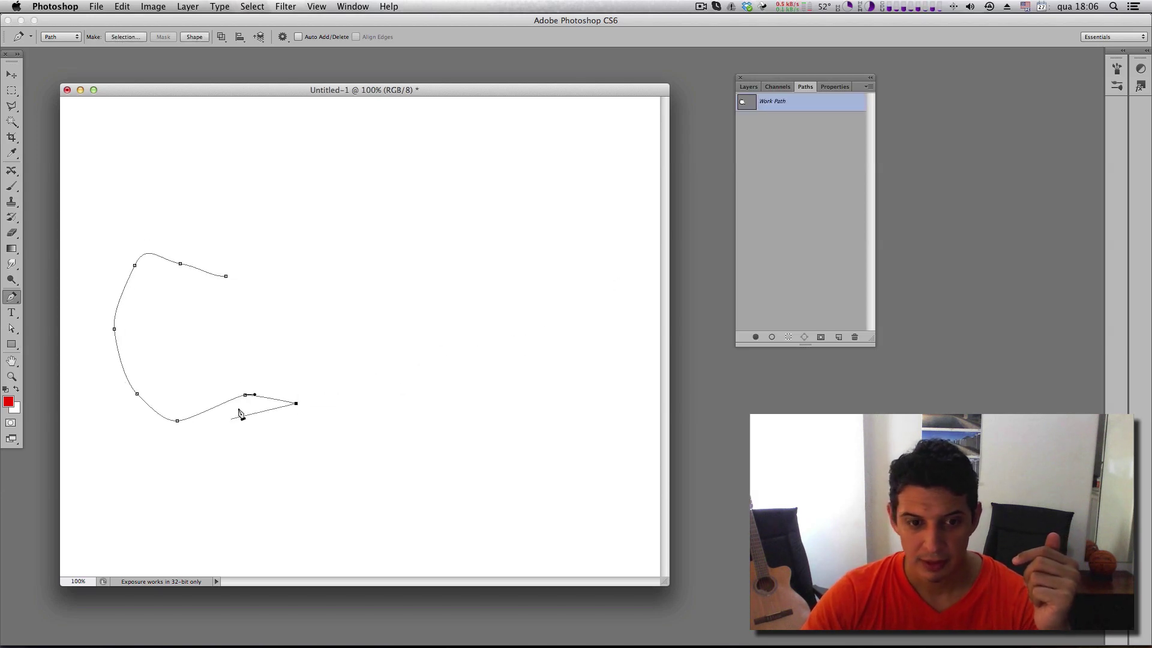
left_click_drag(226, 276, 229, 280)
key("ctrl+z")
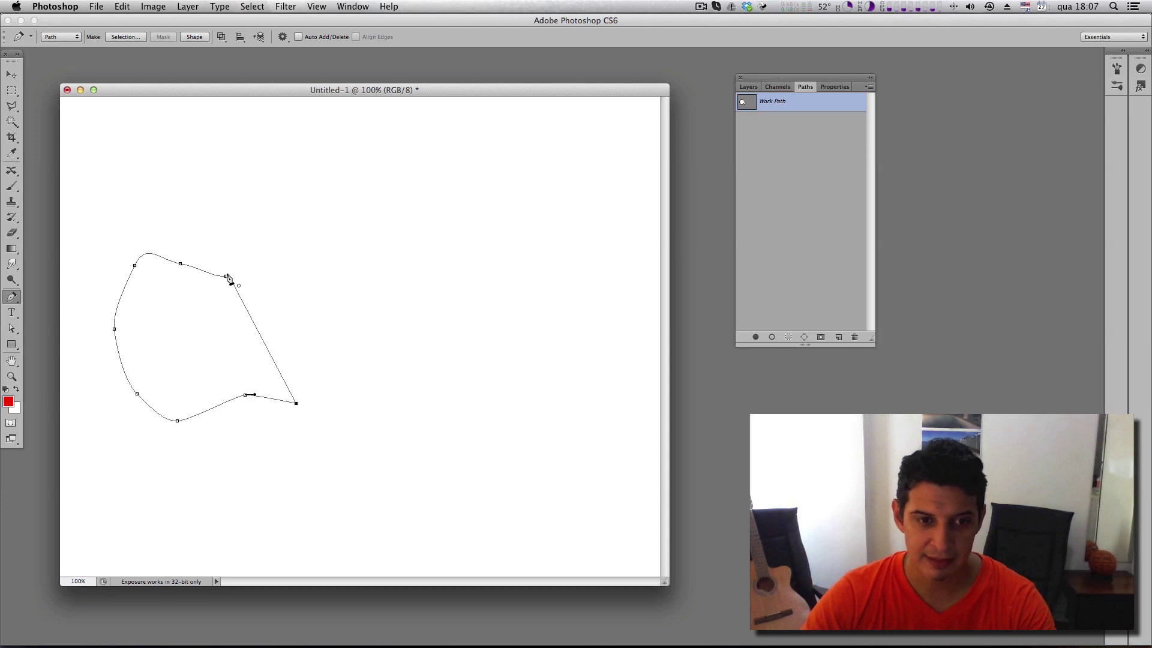
left_click(227, 280)
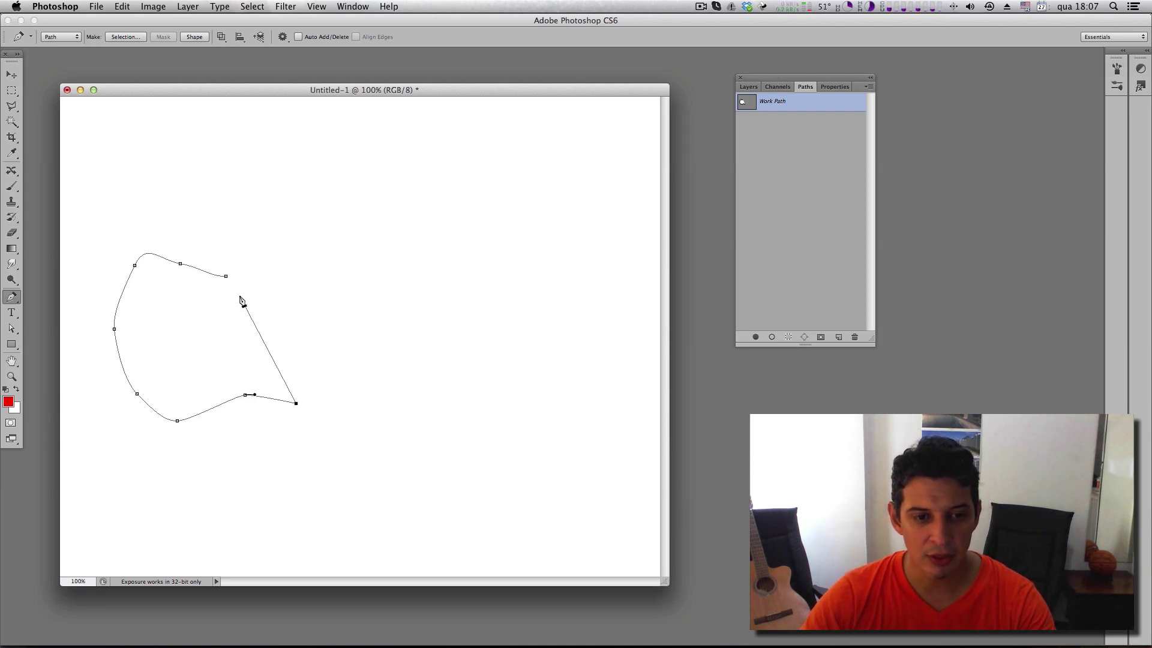
key("ctrl+z")
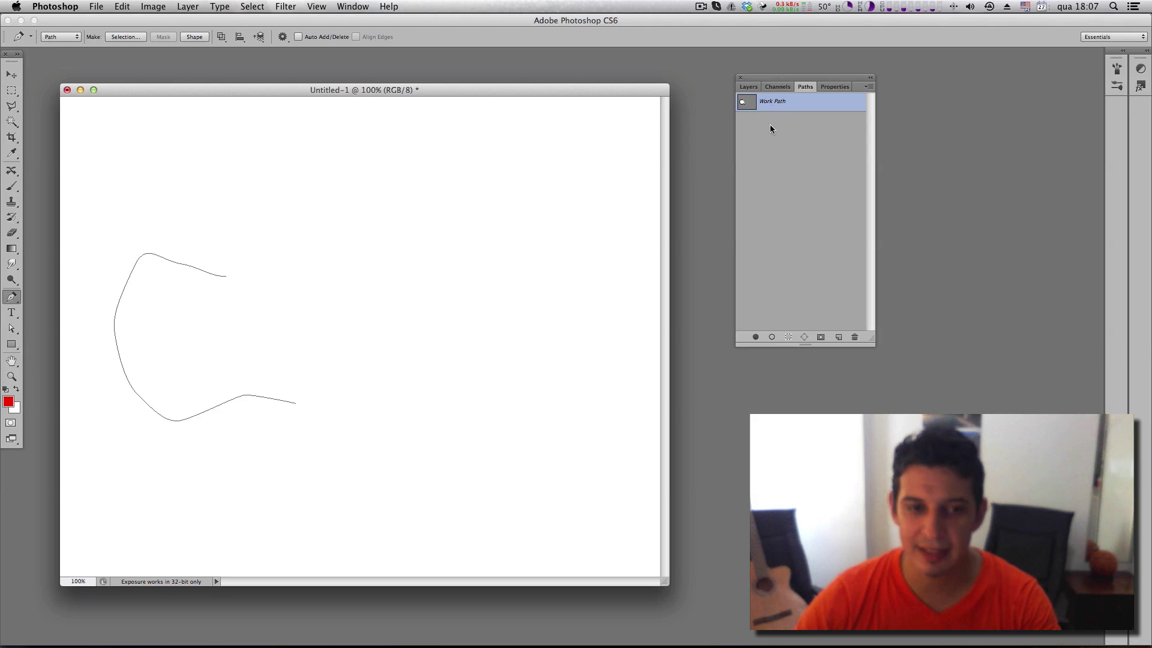
left_click(786, 136)
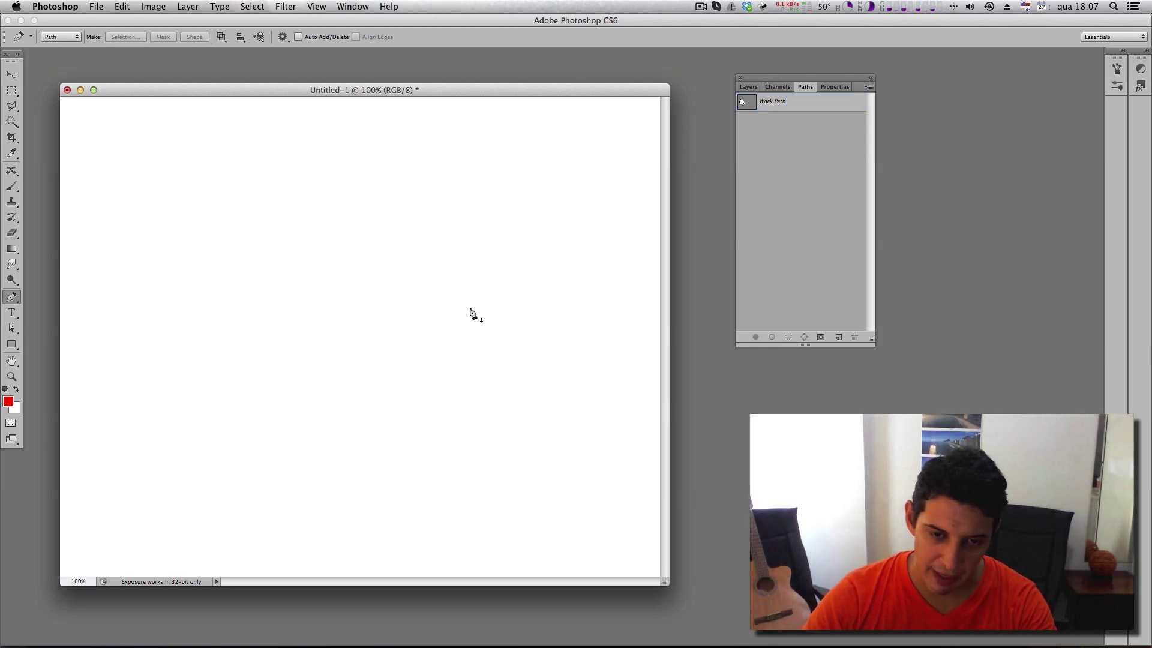
left_click_drag(469, 307, 362, 383)
left_click_drag(428, 440, 526, 460)
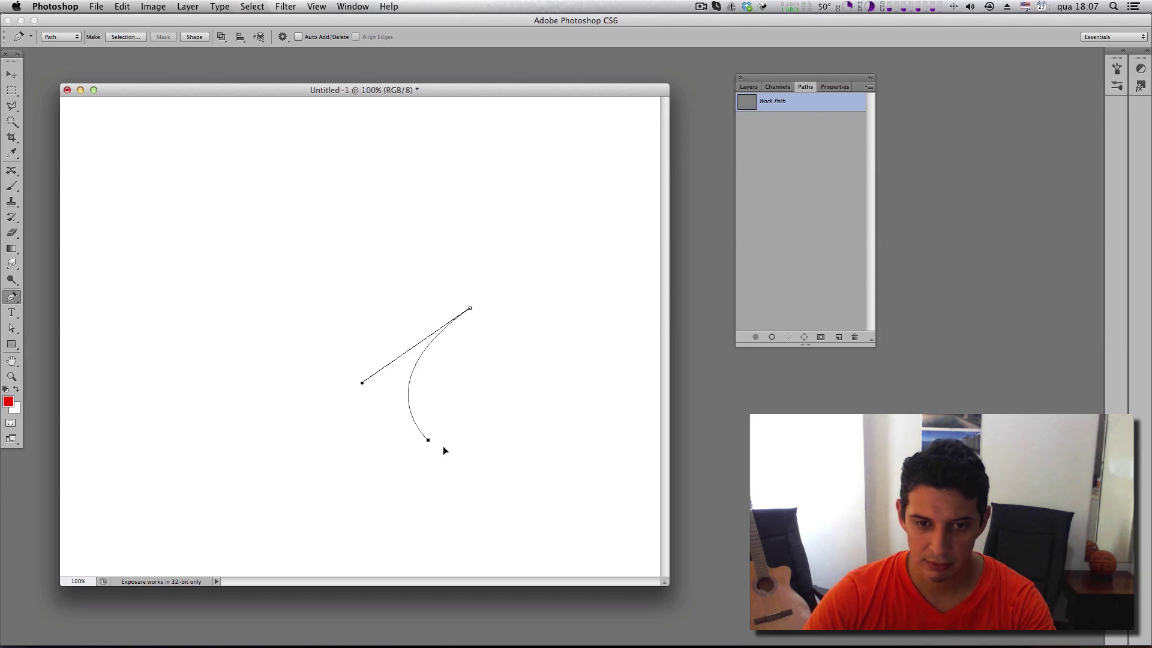
left_click(542, 481, "super")
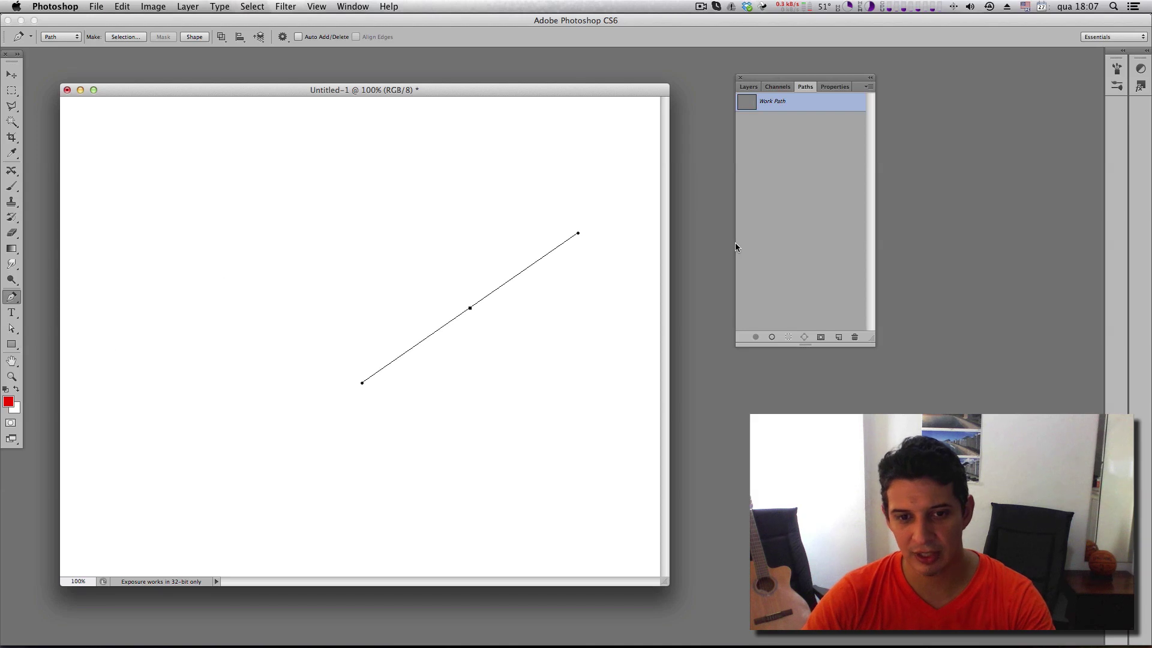
key("ctrl+alt+z")
key("ctrl+alt+z")
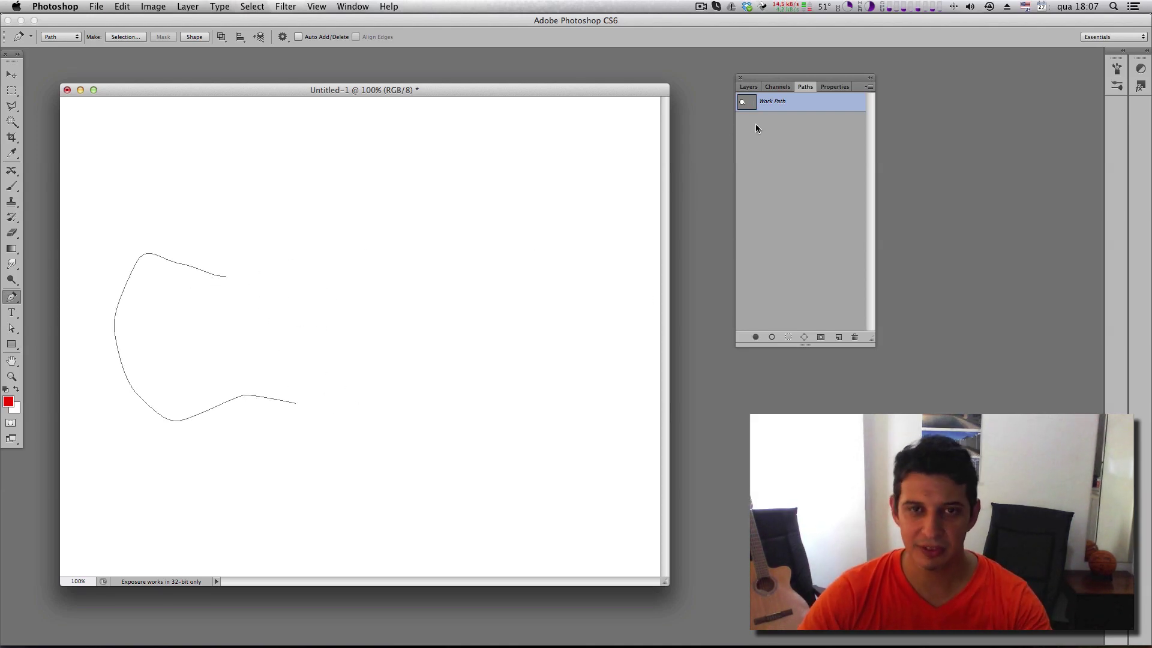
Save the Work Path under the default name Path 1, then deselect it
double_click(771, 102)
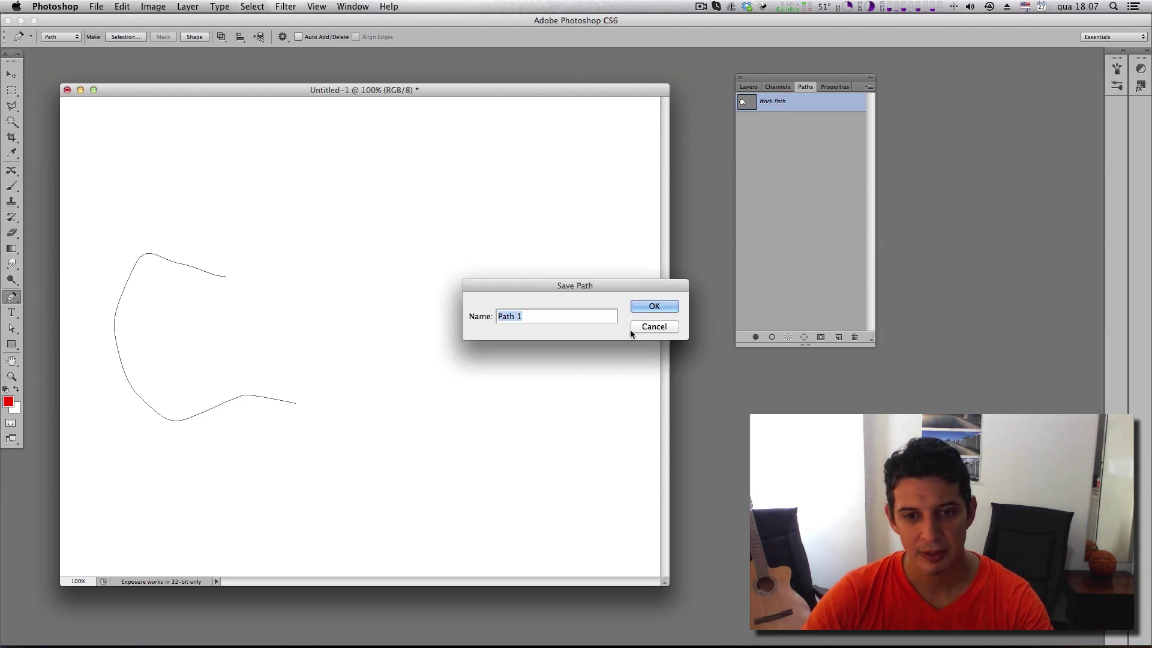
left_click(651, 306)
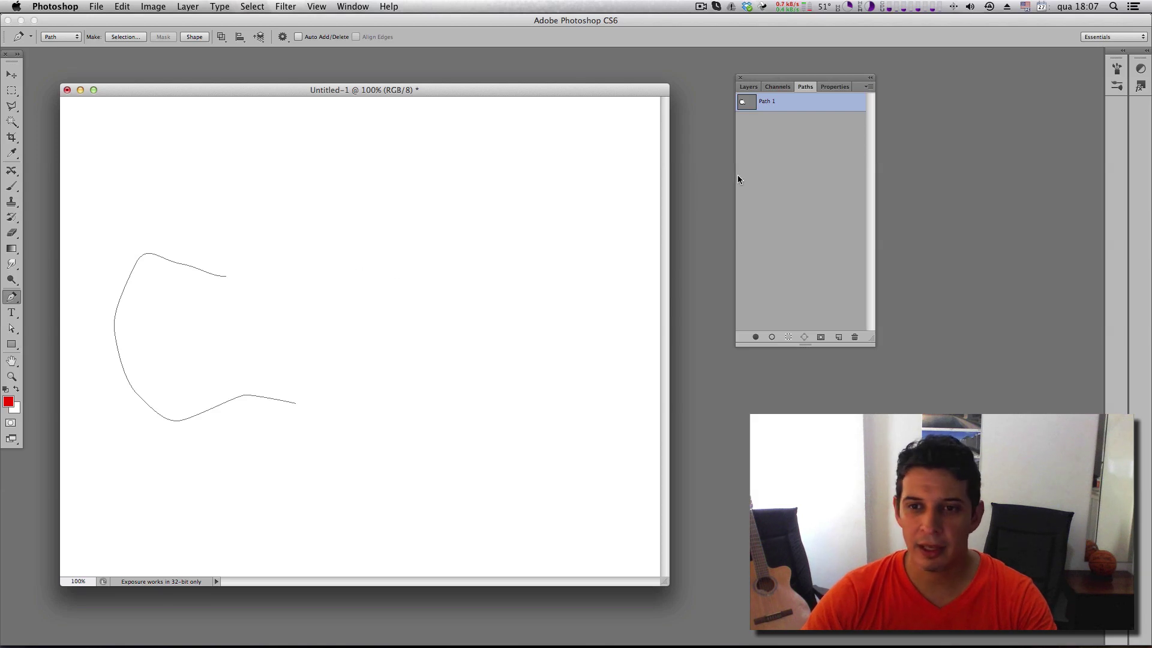
left_click(797, 119)
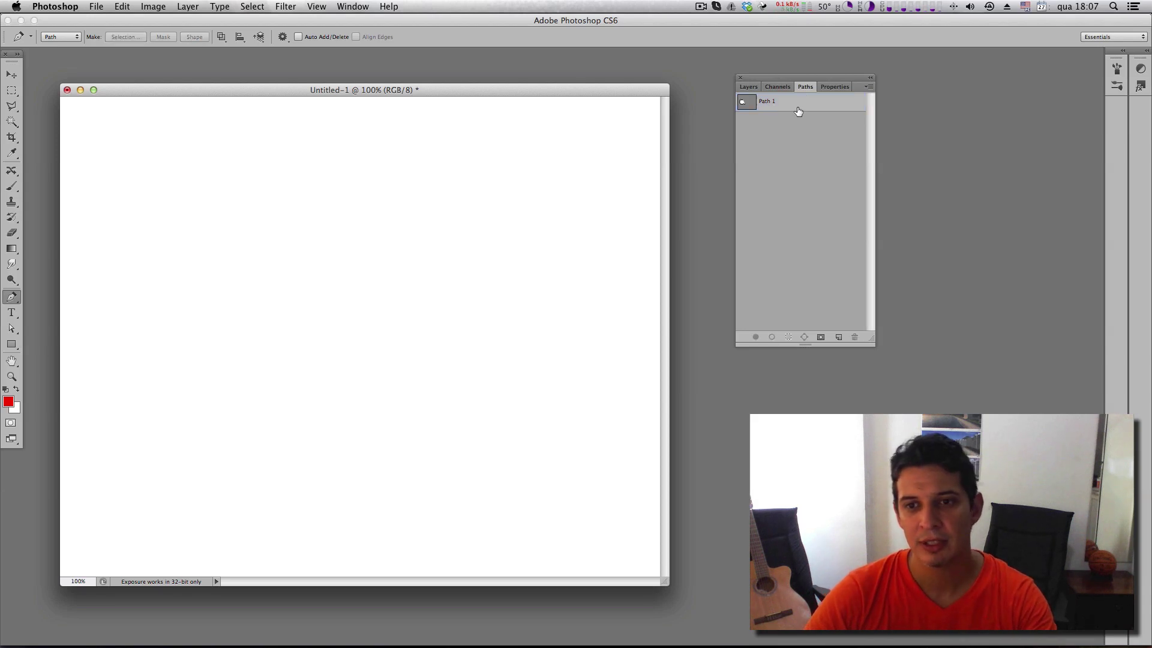
Draw a new open curved arc on the right side of the canvas
left_click(797, 110)
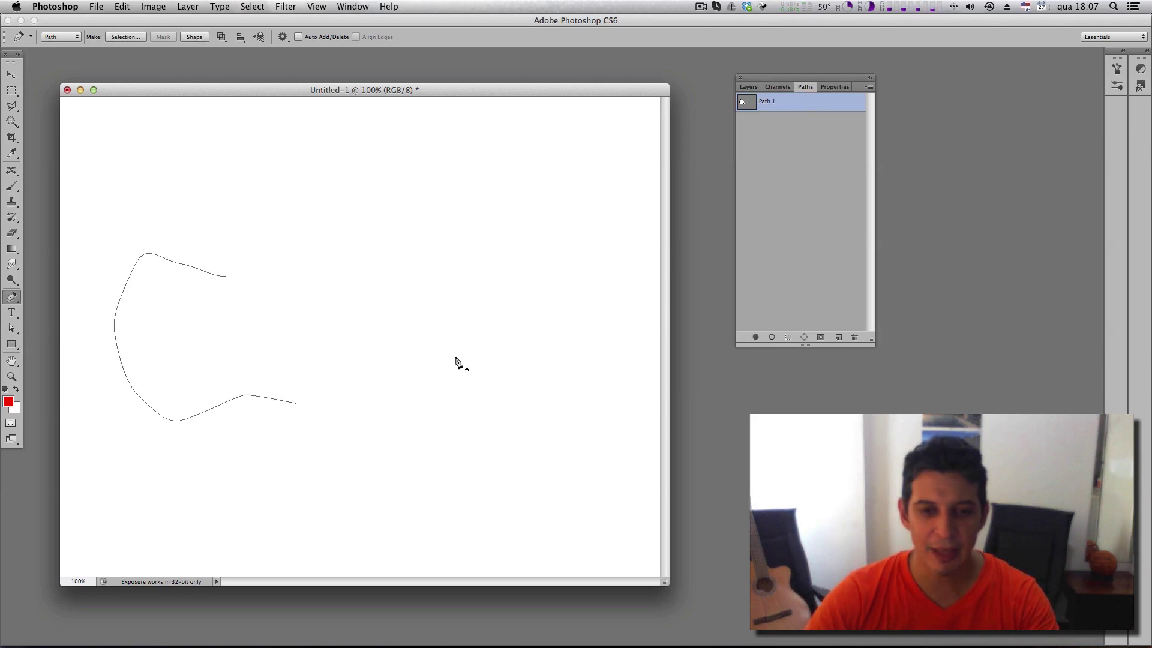
left_click(793, 160)
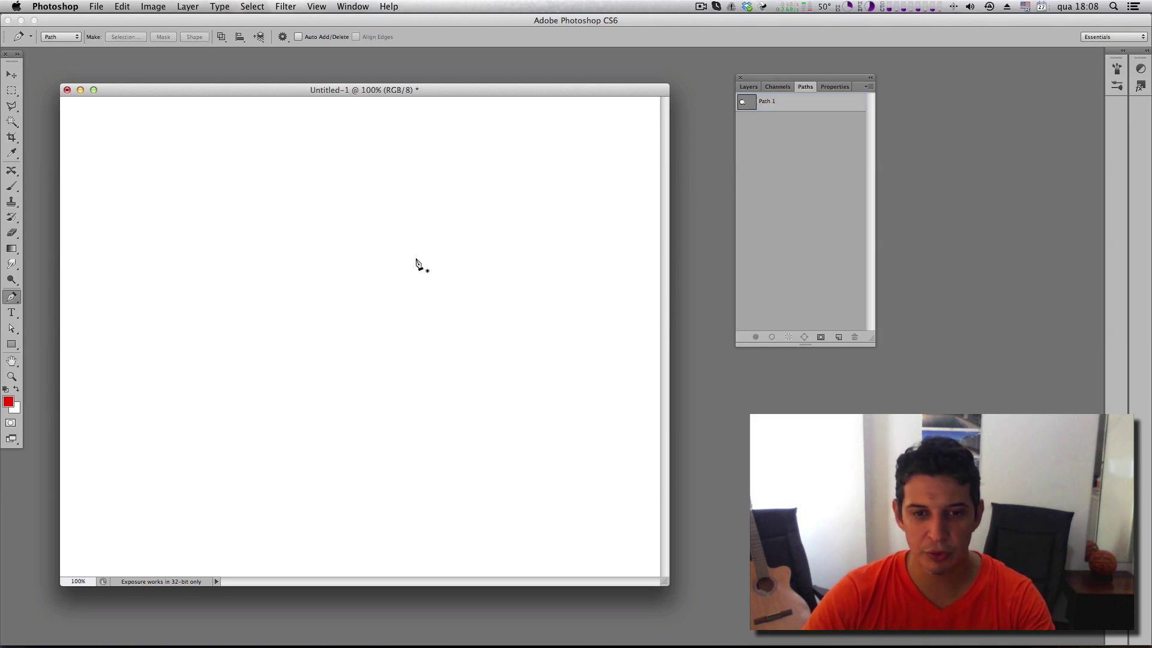
left_click_drag(435, 276, 524, 250)
left_click(557, 259)
left_click_drag(615, 348, 617, 385)
left_click_drag(554, 437, 525, 443)
left_click_drag(443, 422, 411, 406)
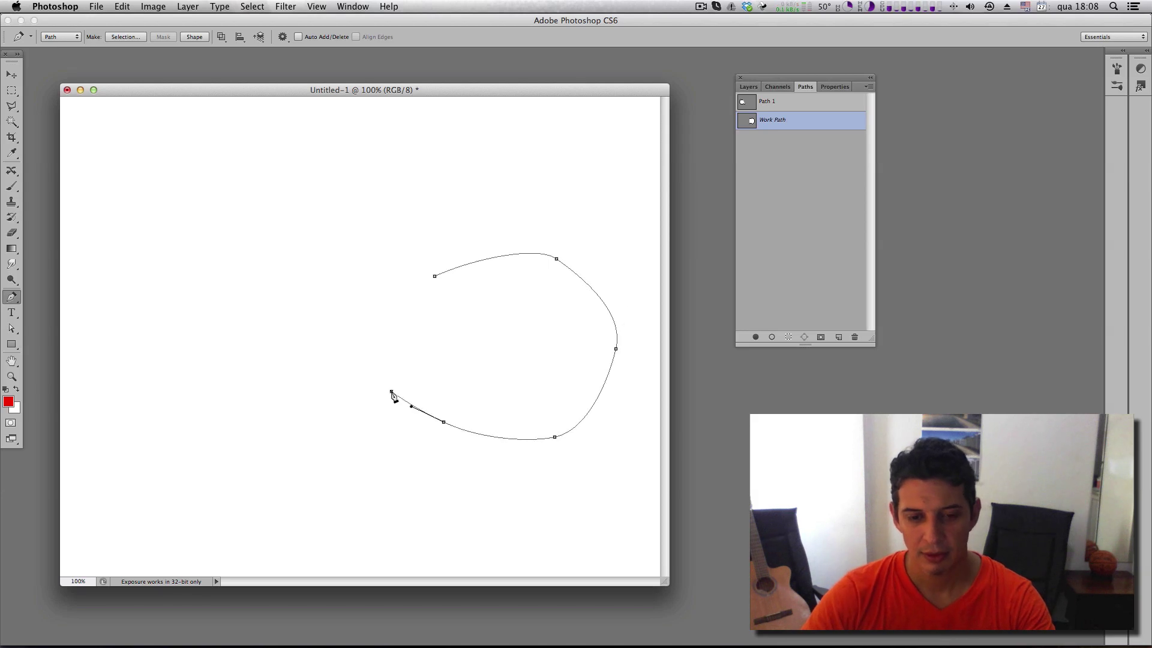
left_click(383, 437, "ctrl")
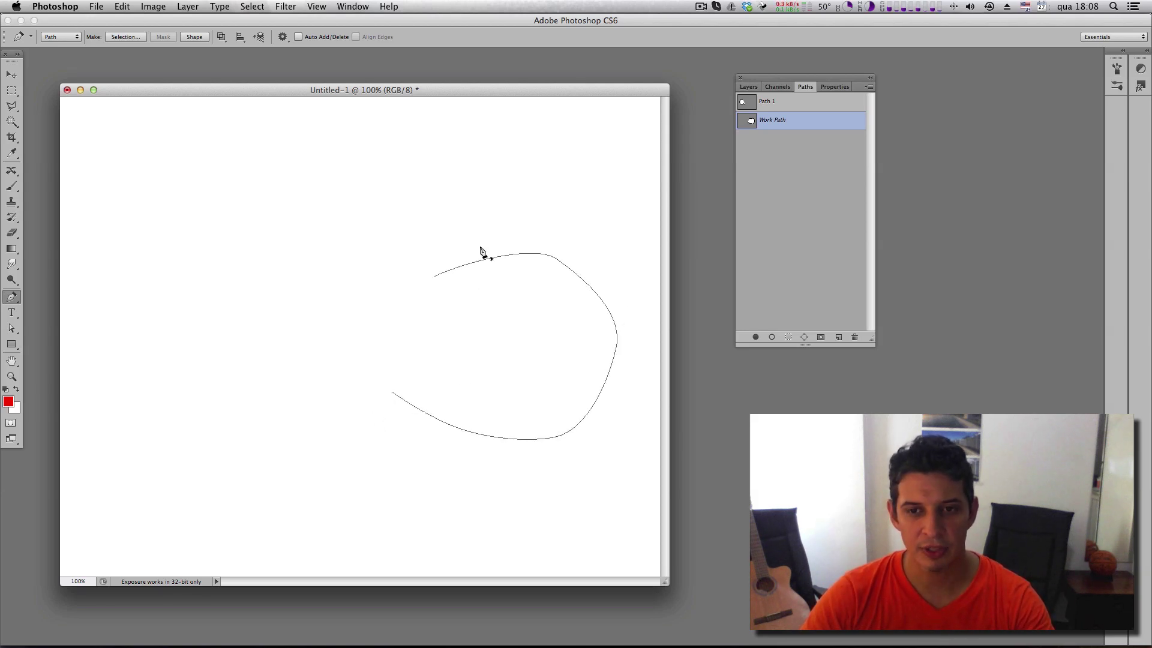
Save the new work path as Path 2 and display both curves
left_click(804, 105)
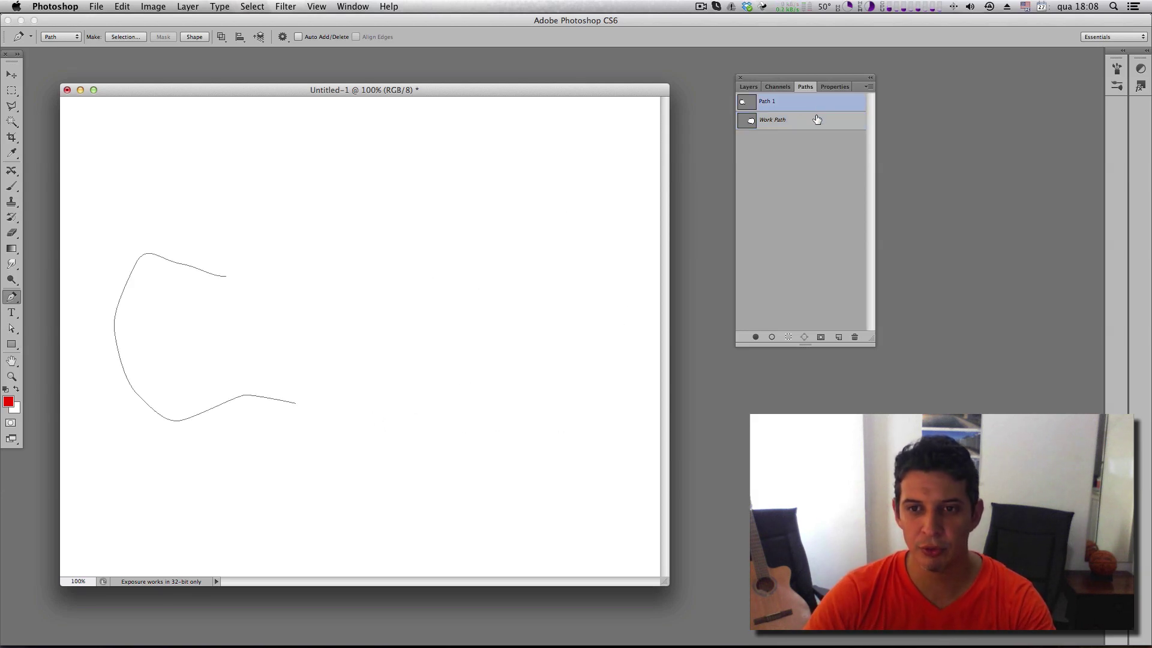
left_click(816, 119)
double_click(773, 123)
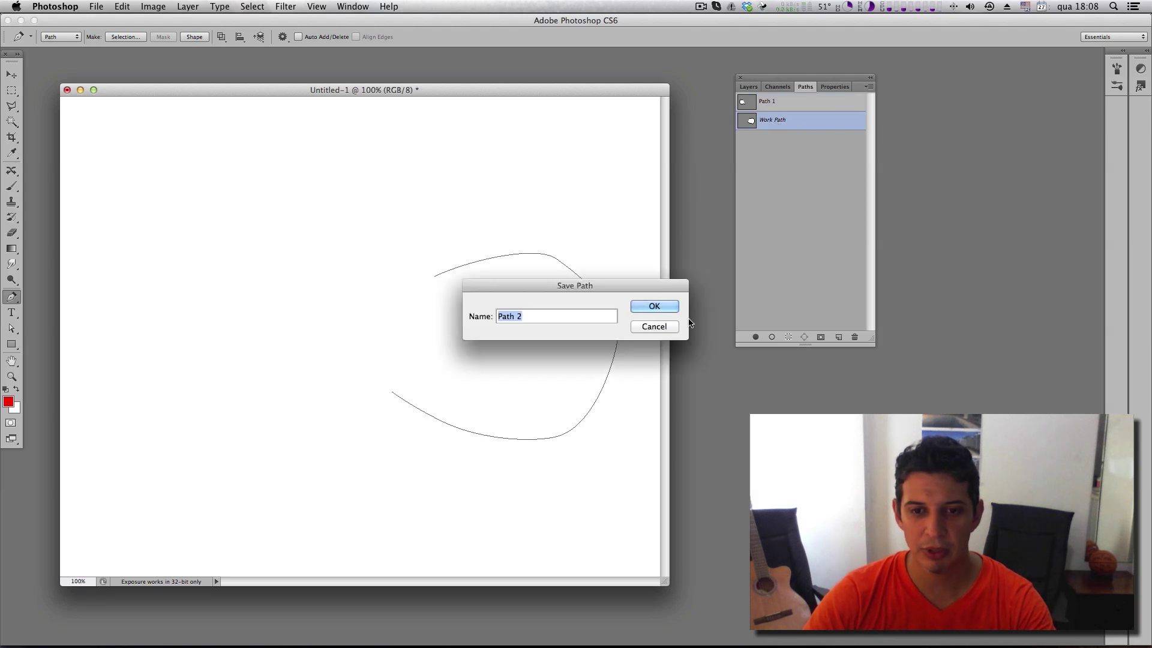
left_click(660, 306)
left_click(798, 103)
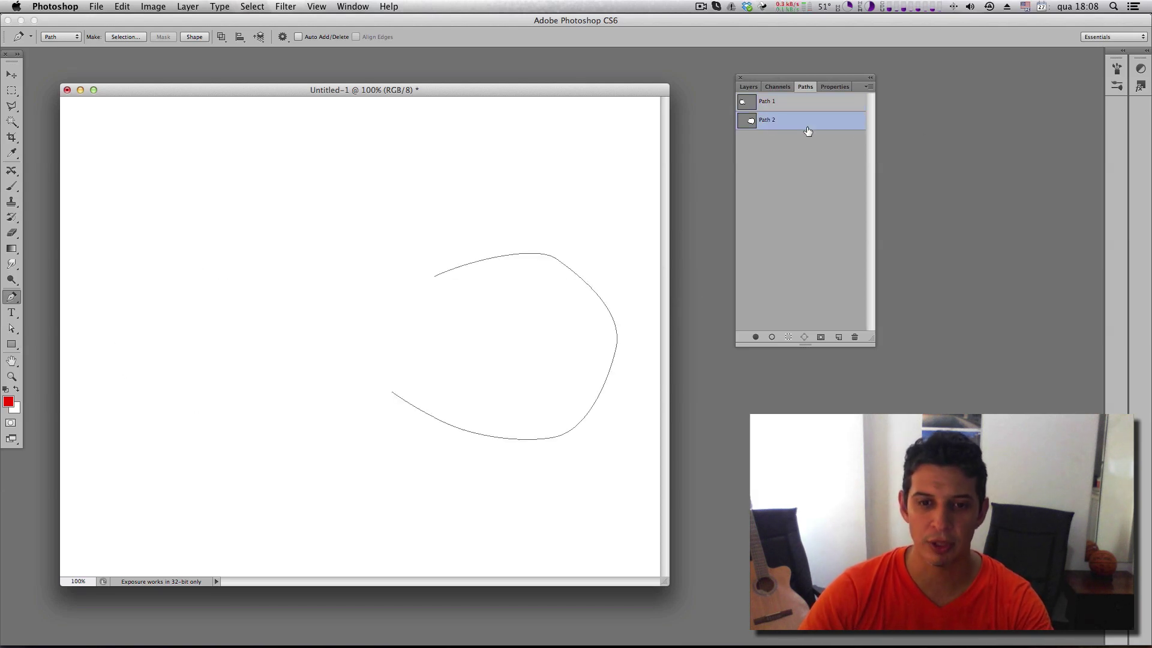
left_click(796, 108)
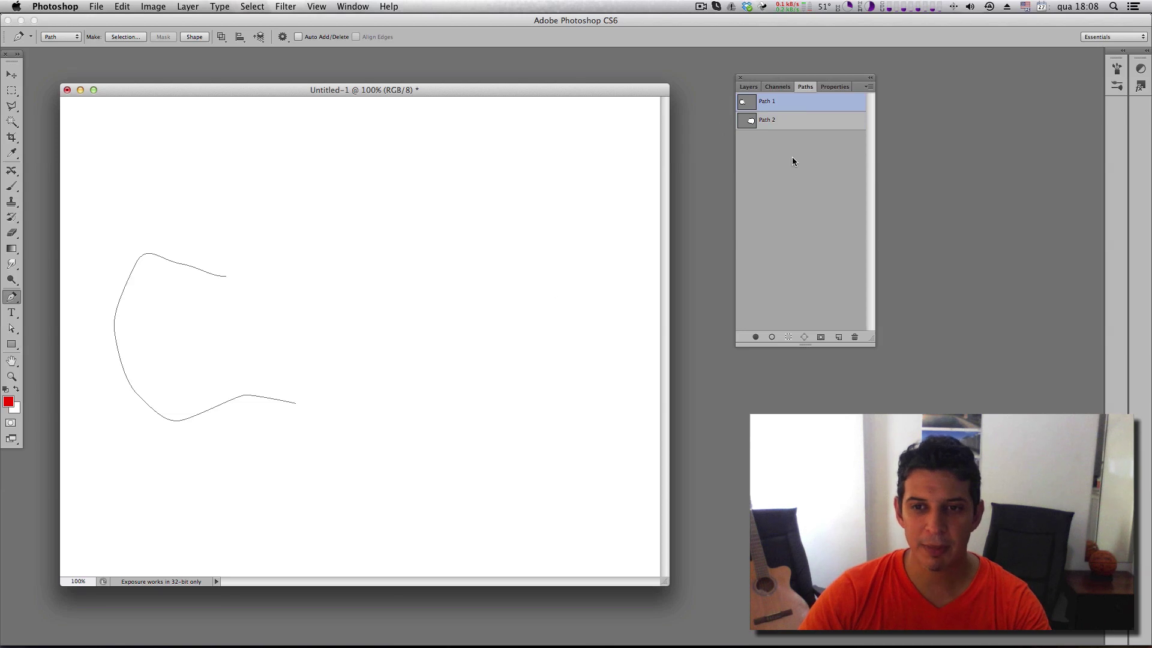
left_click(801, 122)
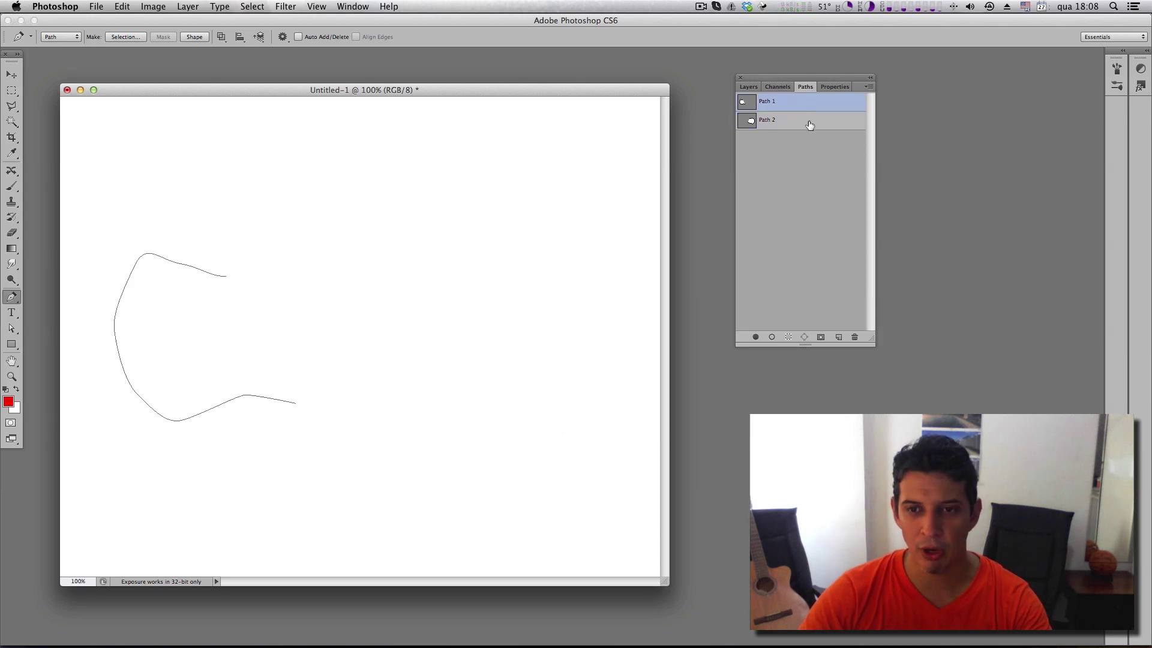
left_click(810, 122)
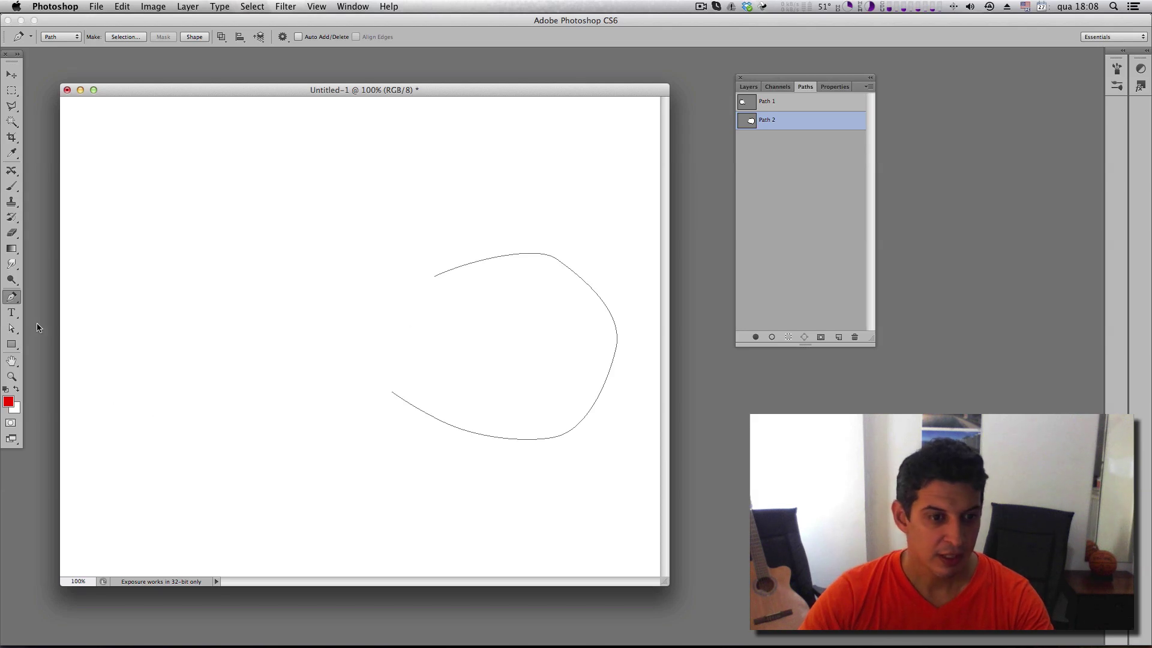
Select Path 2's whole right curve with the Path Selection tool
left_click(12, 329)
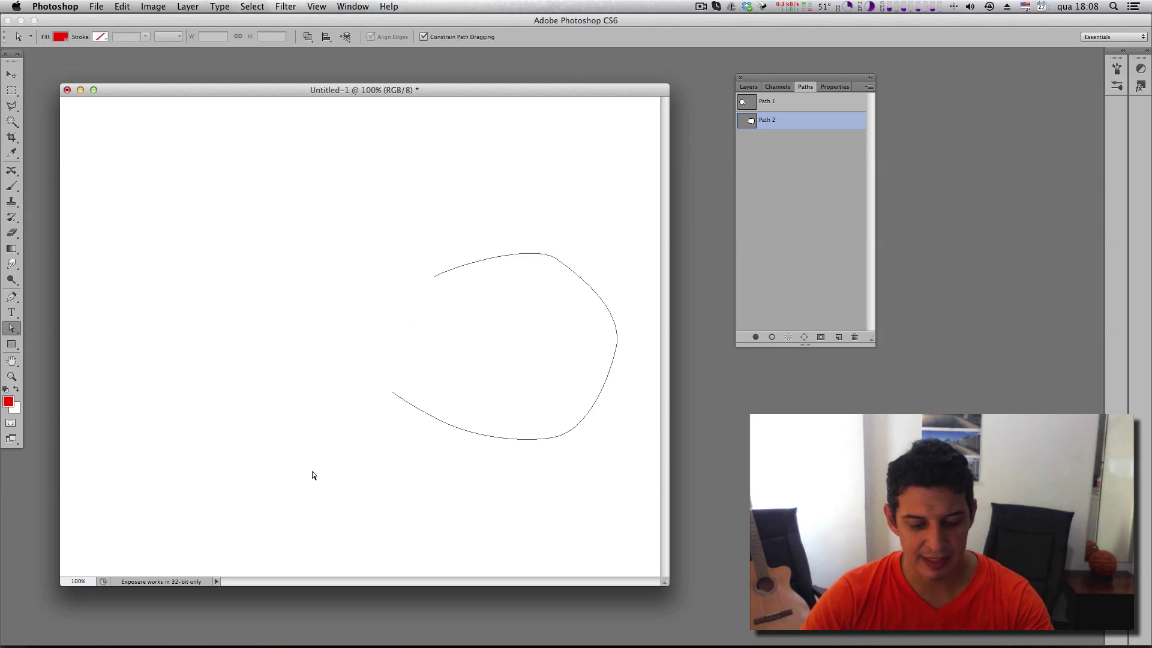
left_click(484, 438)
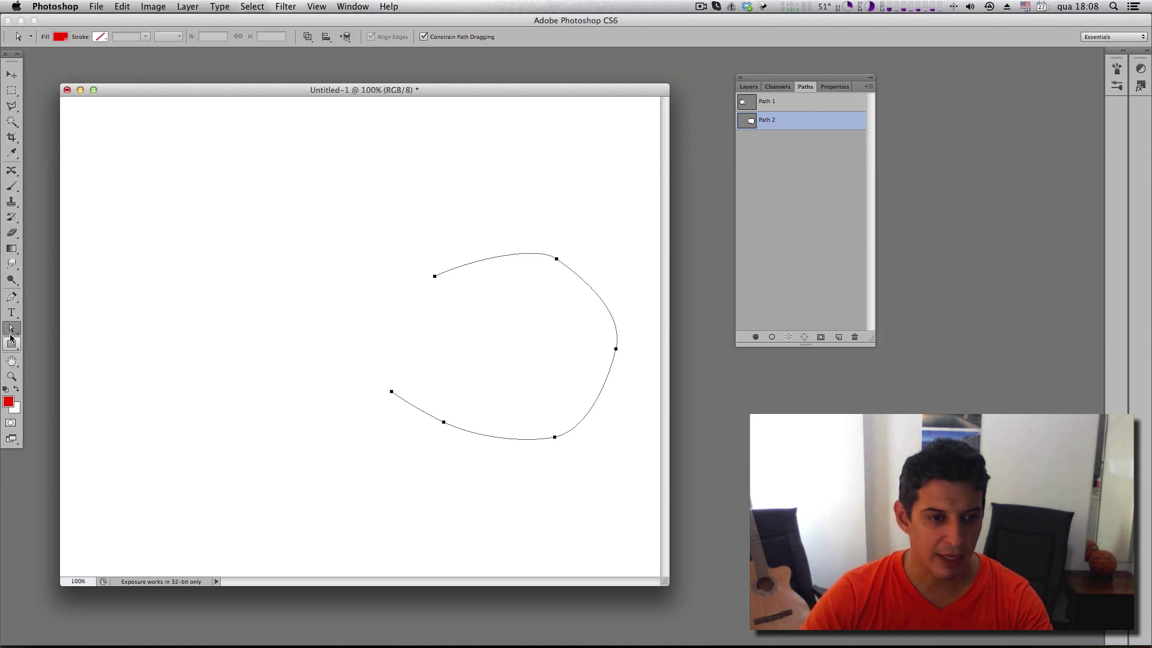
left_click_drag(10, 334, 48, 329)
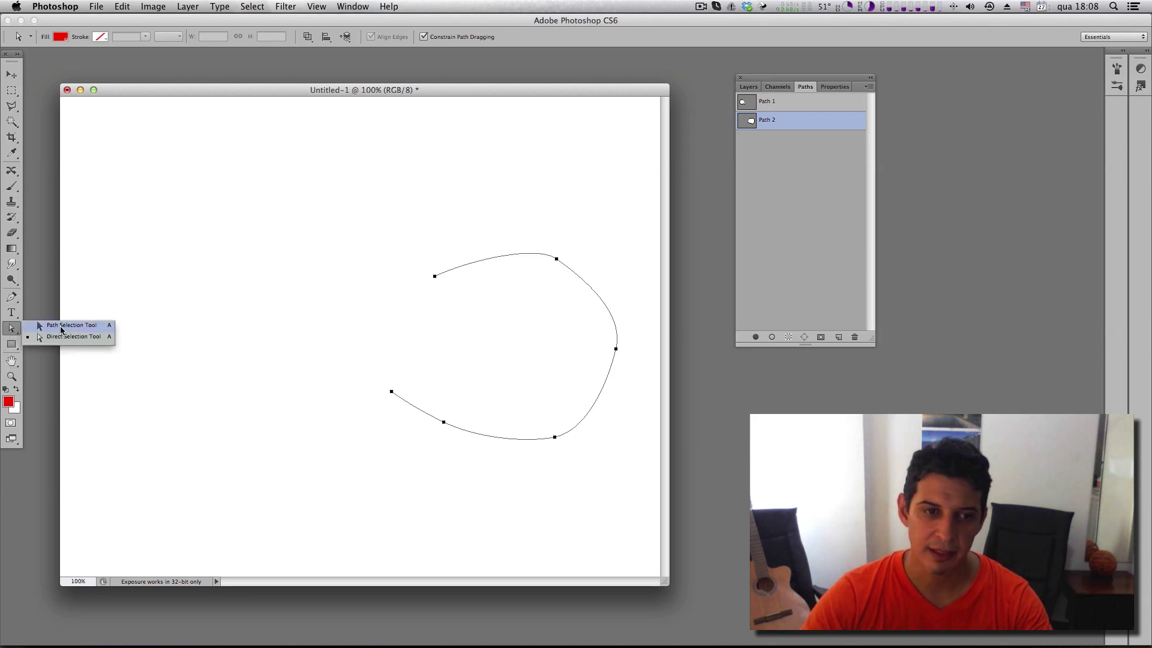
left_click(61, 330)
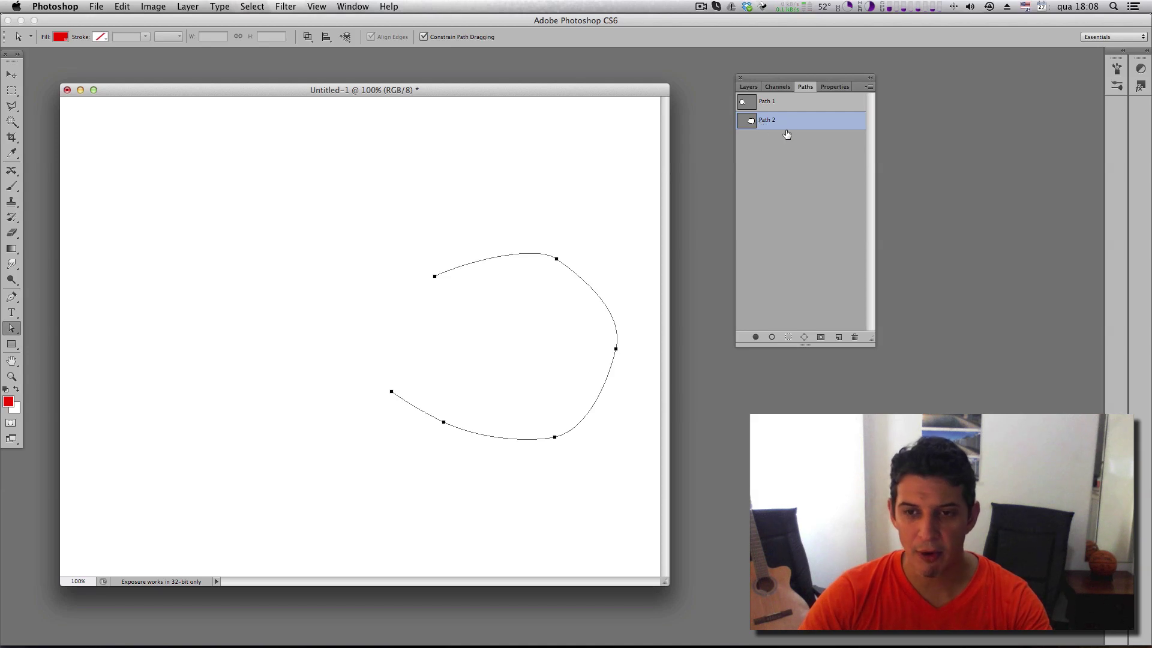
Delete Path 2, paste its curve into Path 1, and stretch the left curve's top end rightward
left_click_drag(787, 135, 857, 336)
left_click(799, 104)
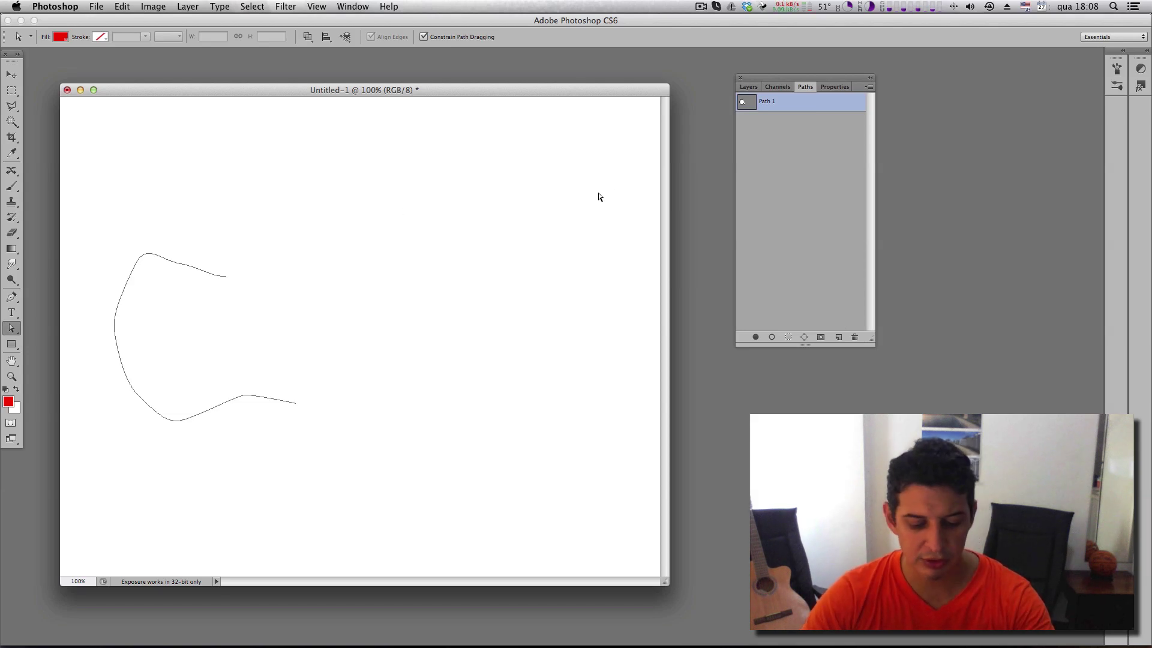
key("super+v")
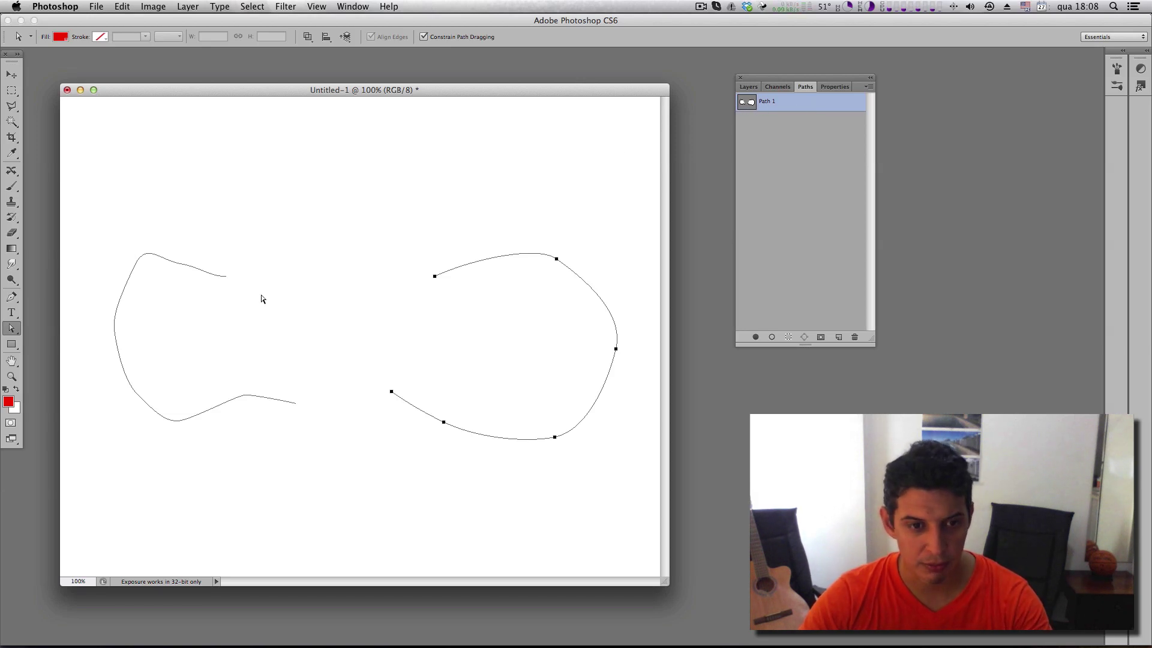
left_click_drag(229, 281, 396, 285)
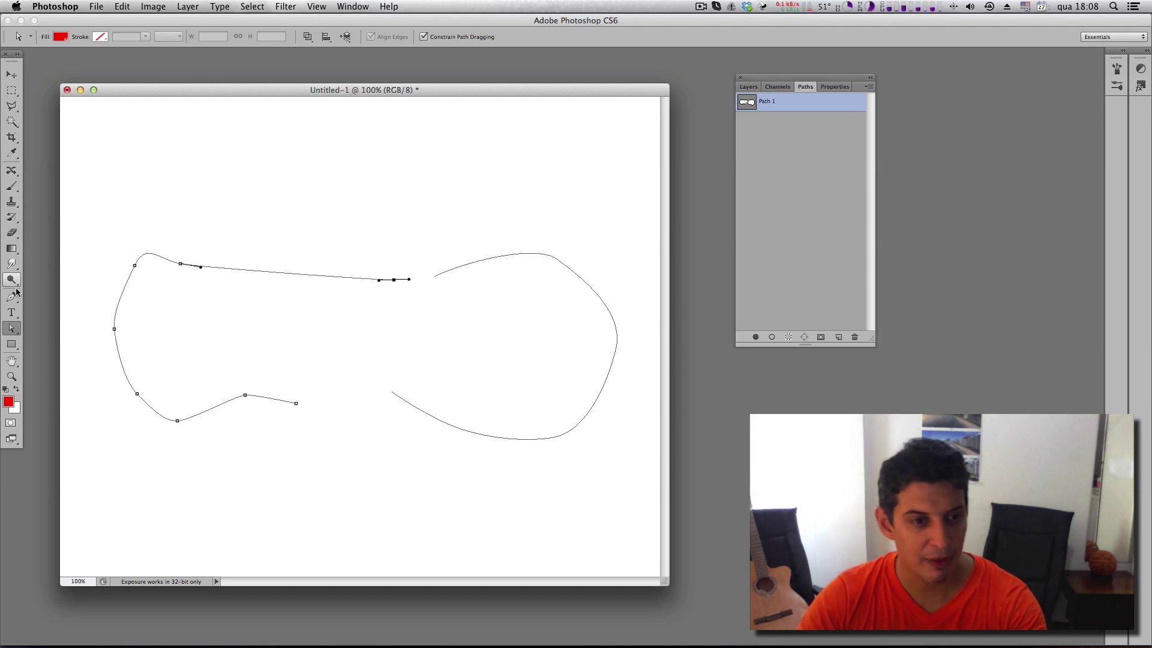
Join the two curves at top and bottom into one closed outline, then shift it slightly up
key("p")
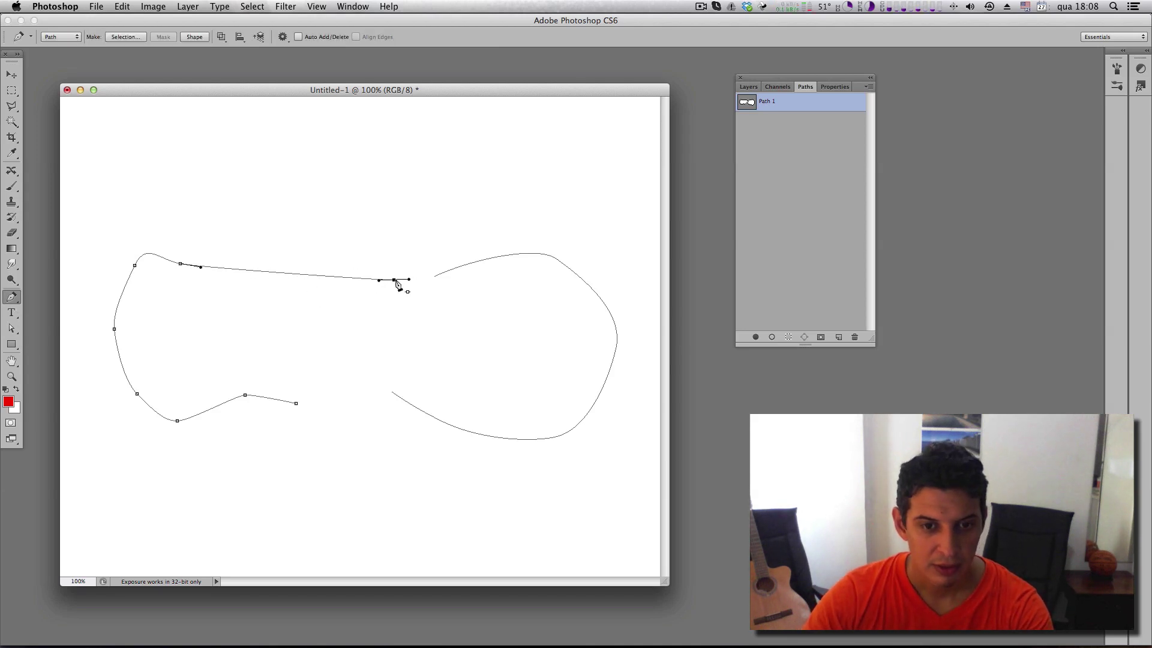
key("Escape")
key("super+z")
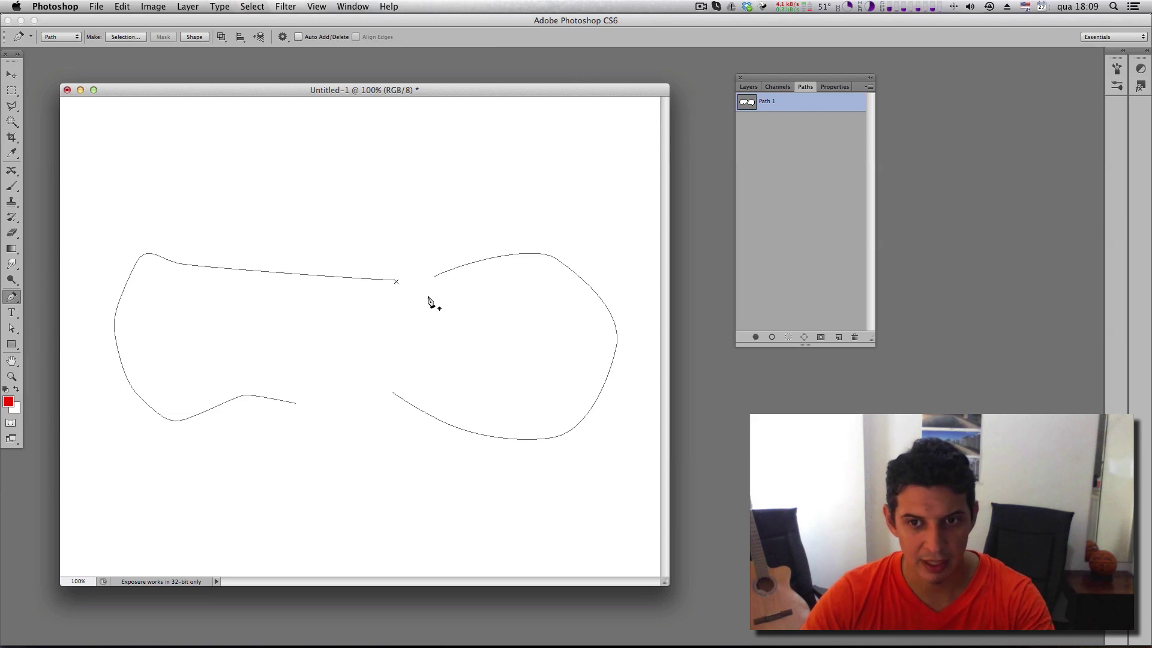
key("super+z")
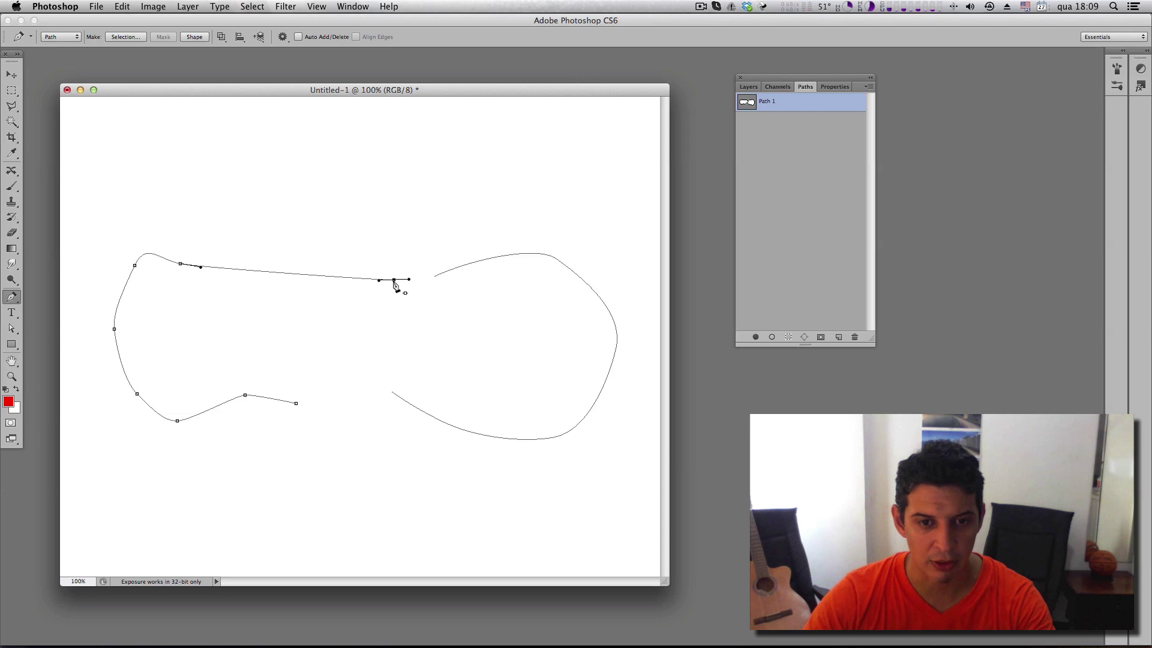
left_click(434, 277)
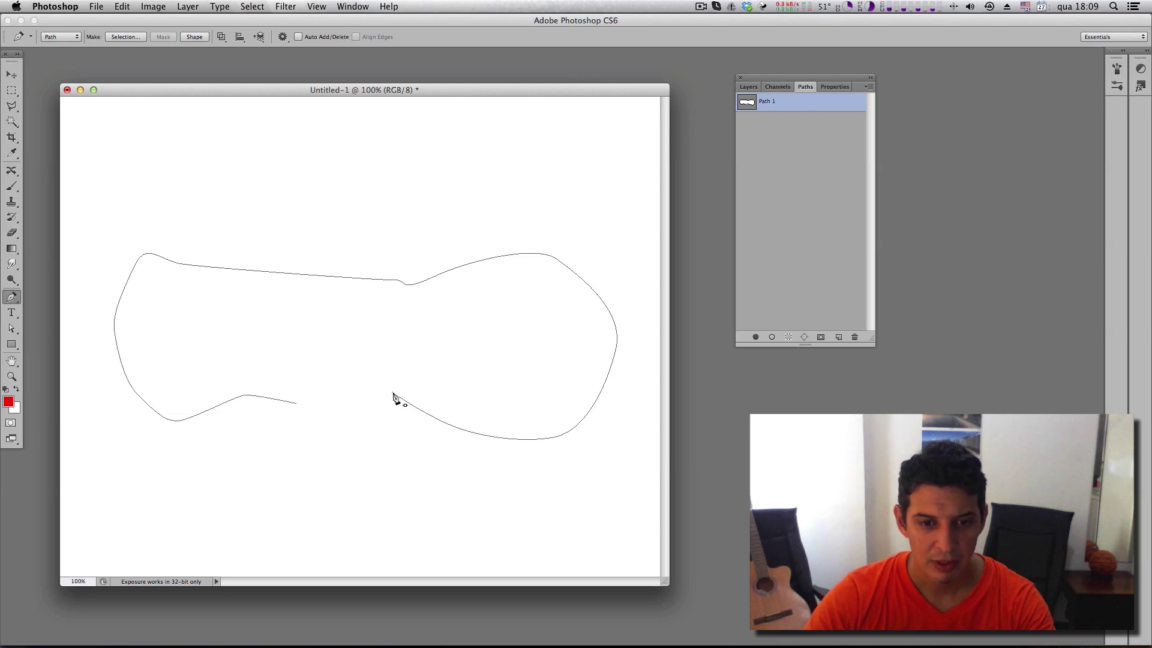
left_click(297, 404)
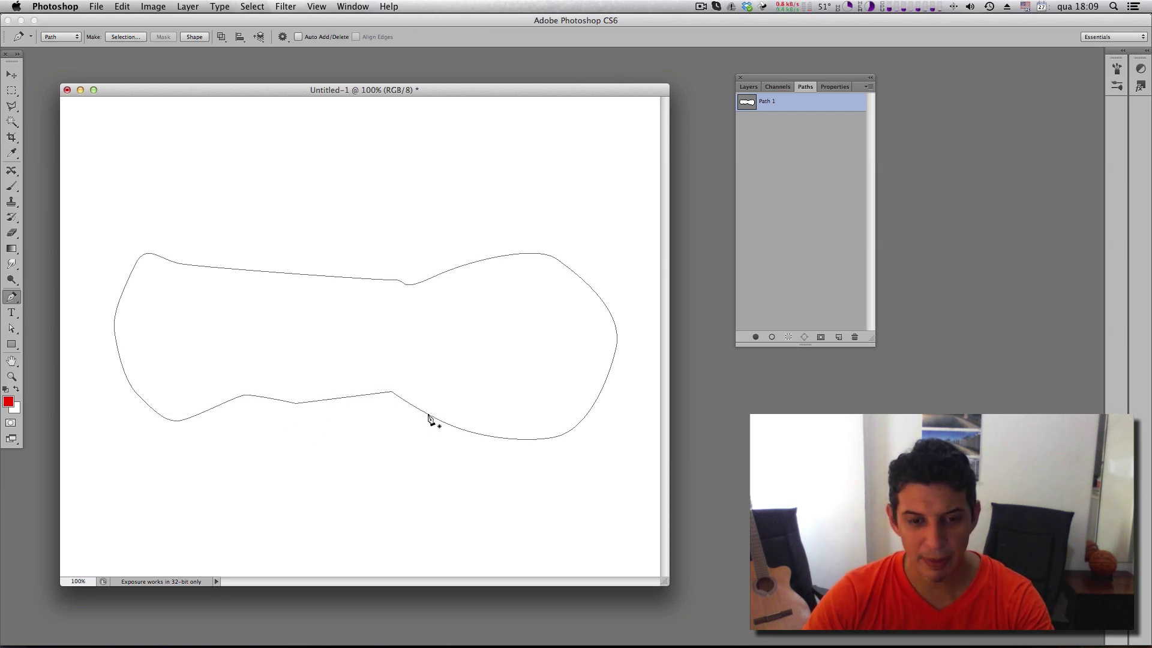
key("a")
left_click_drag(433, 419, 439, 395)
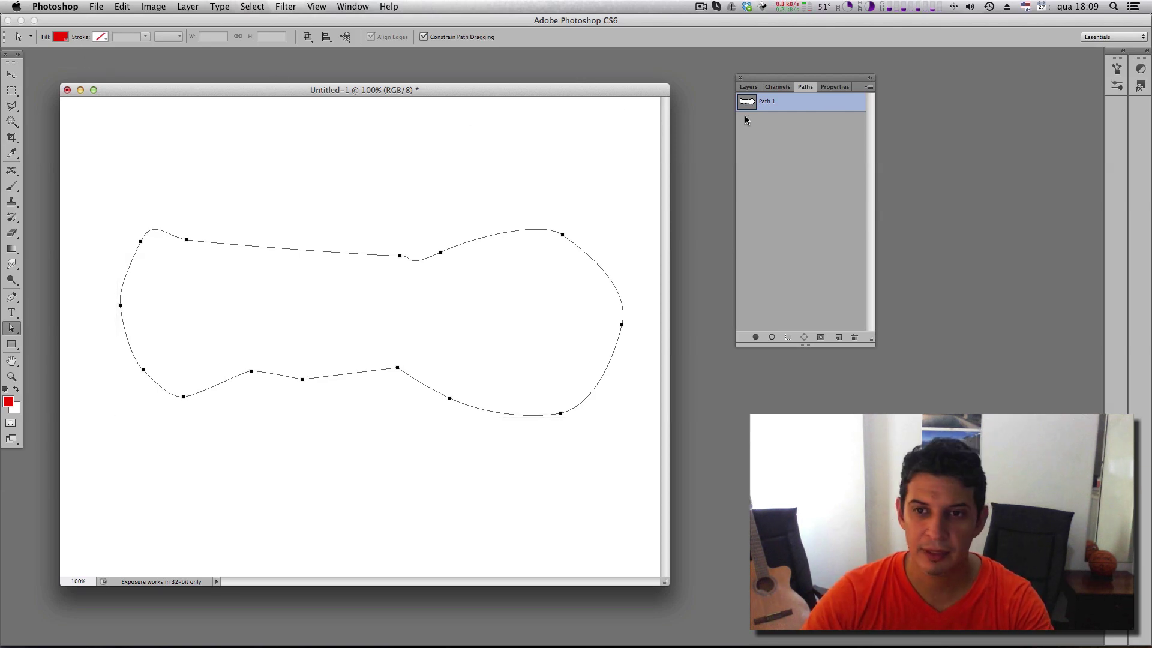
Delete Path 1 and set the Pen tool to Shape mode with a red fill
left_click_drag(792, 102, 855, 337)
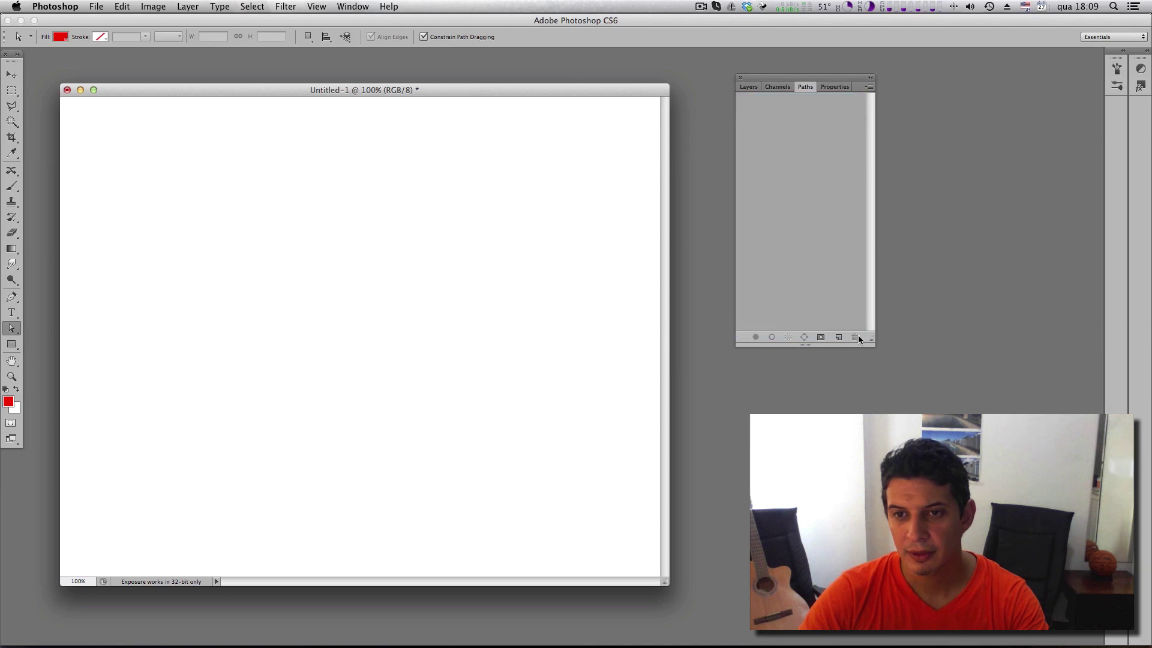
left_click(748, 87)
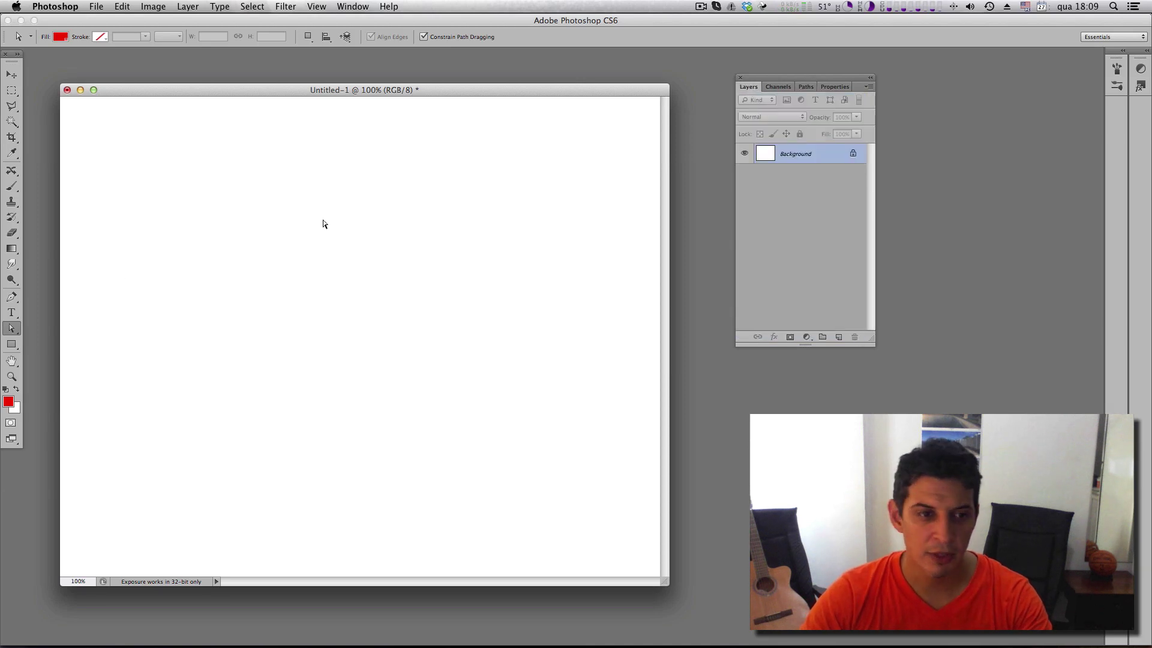
left_click(11, 297)
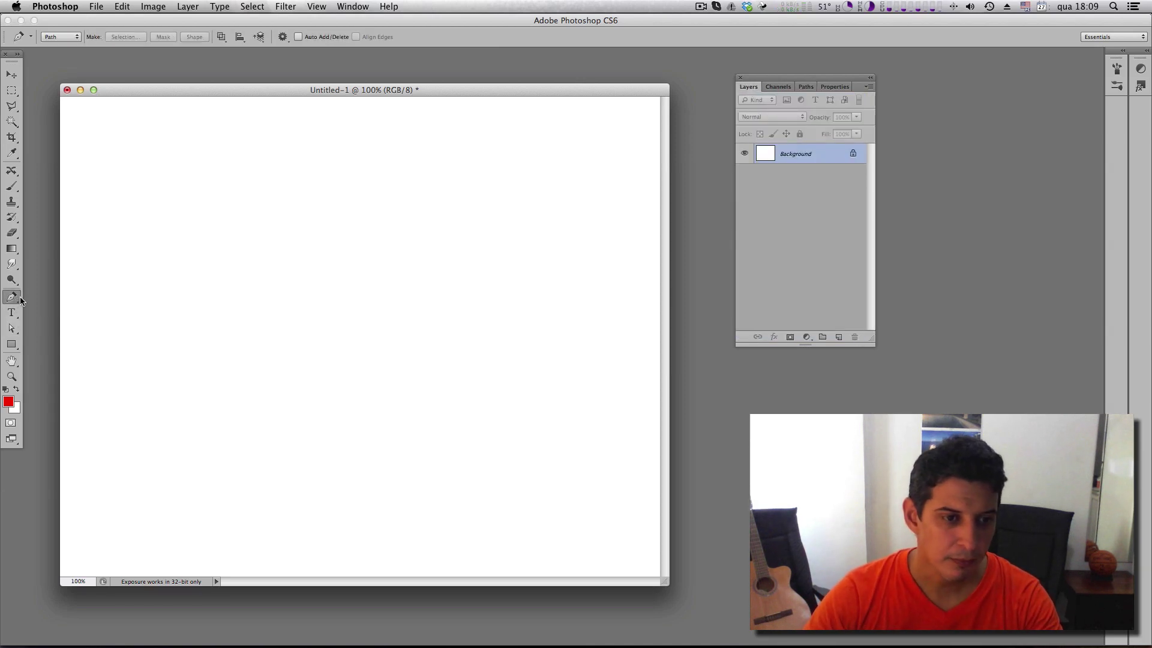
left_click(69, 37)
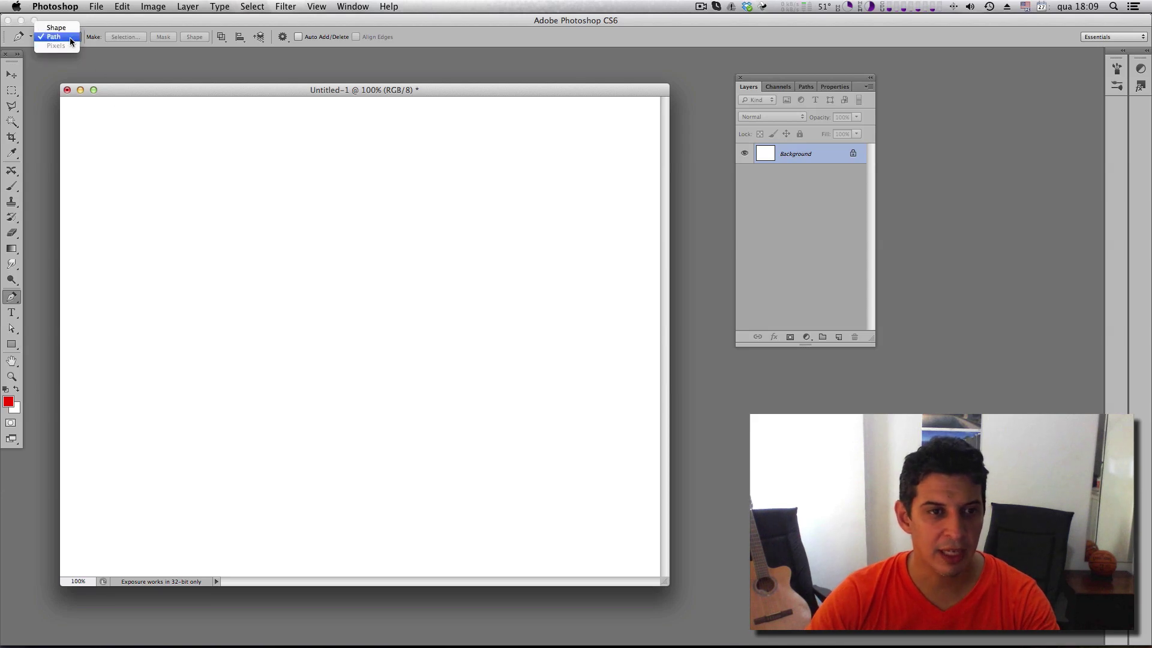
left_click(67, 27)
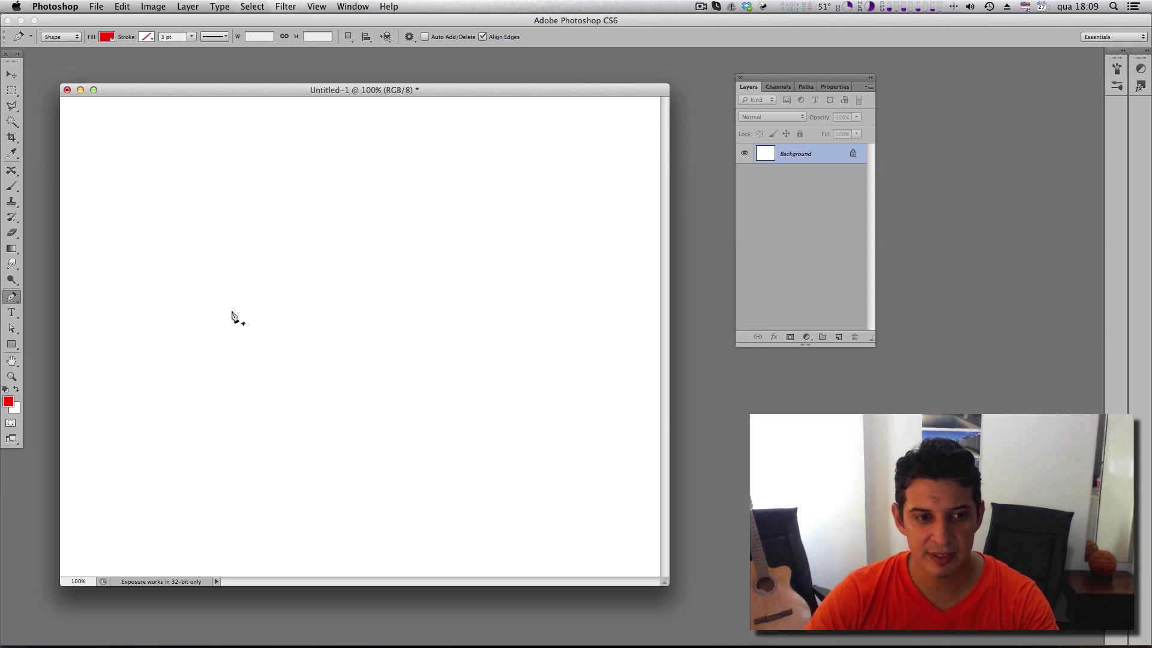
Draw a closed red curved shape, Shape 1, on the left of the canvas
left_click_drag(227, 287, 135, 276)
left_click(108, 366)
left_click_drag(144, 424, 175, 436)
left_click_drag(265, 405, 308, 433)
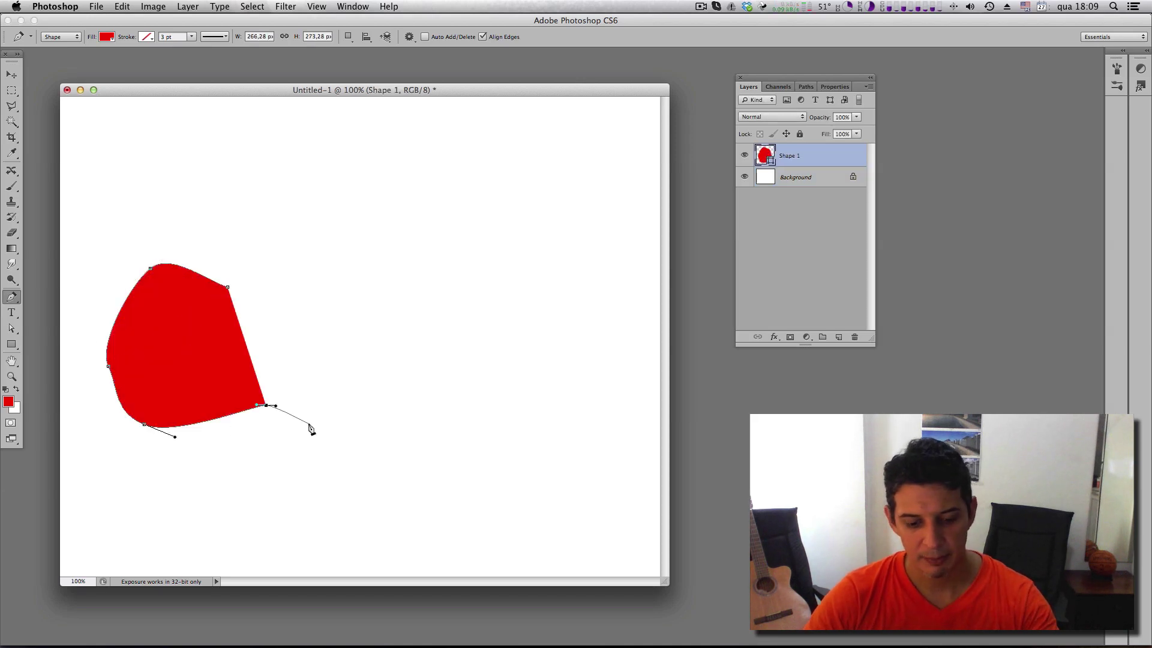
key("Return")
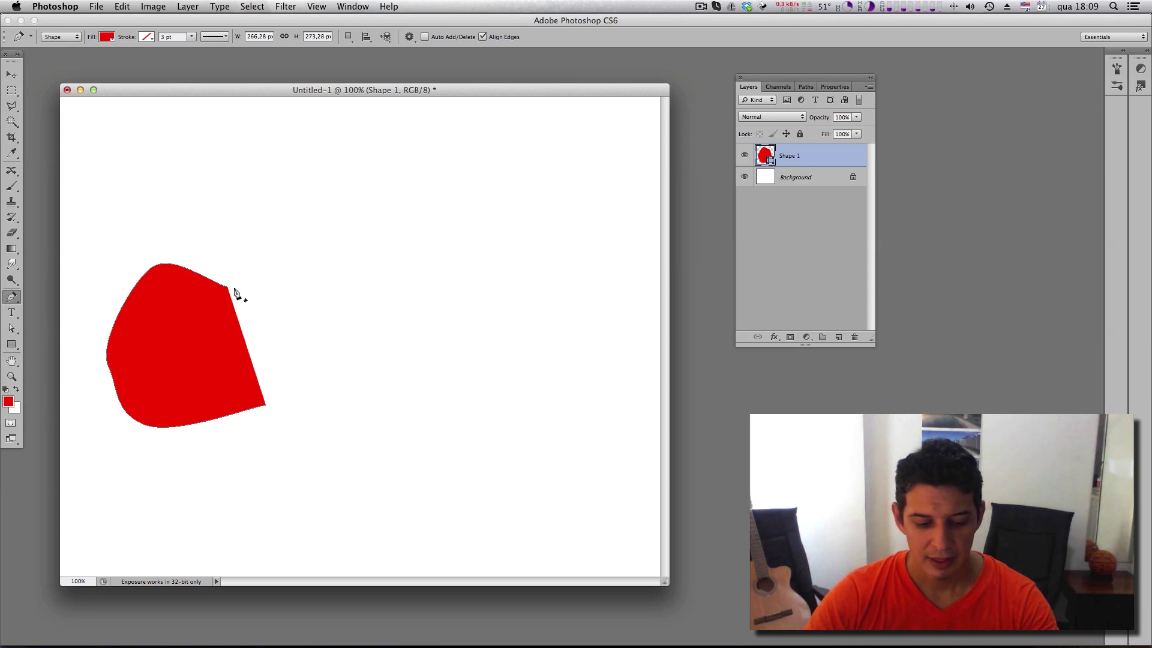
Drag Shape 1's upper-right anchor rightward with Direct Selection to reshape the lobe
key("a")
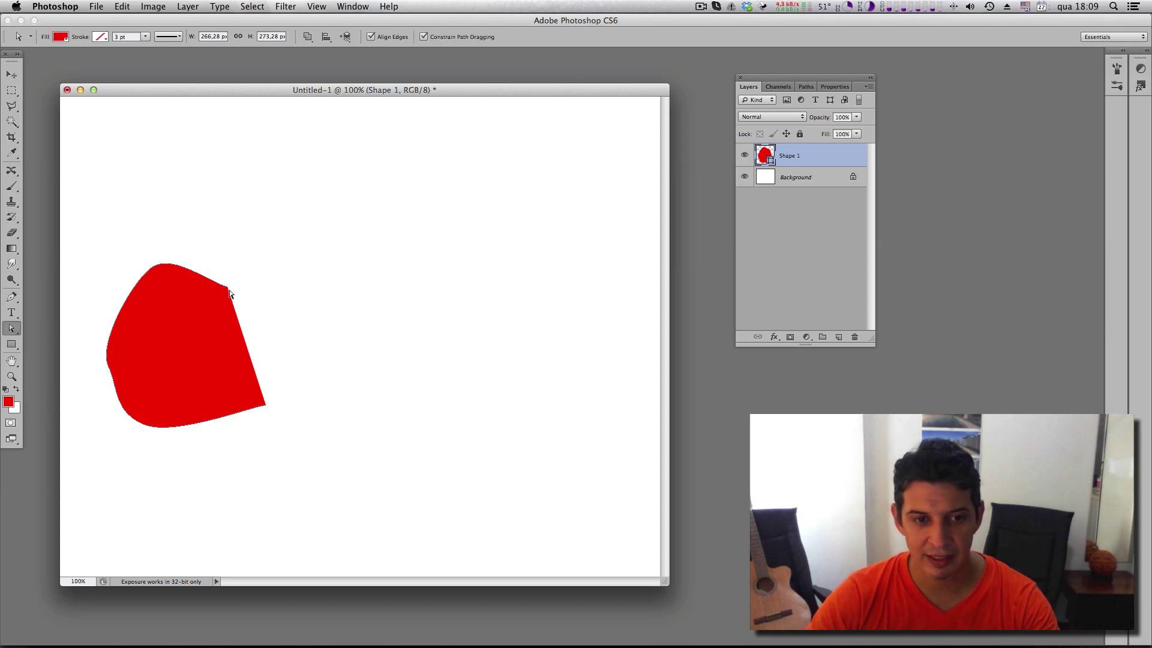
left_click(229, 291)
left_click_drag(229, 288, 254, 292)
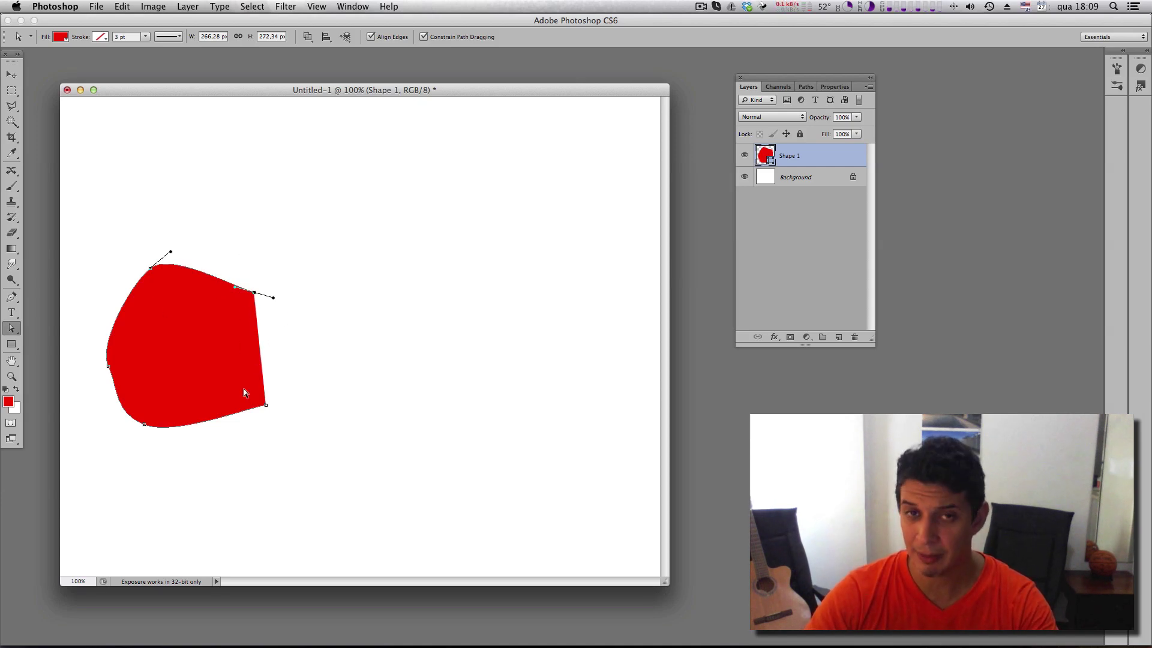
left_click(300, 360)
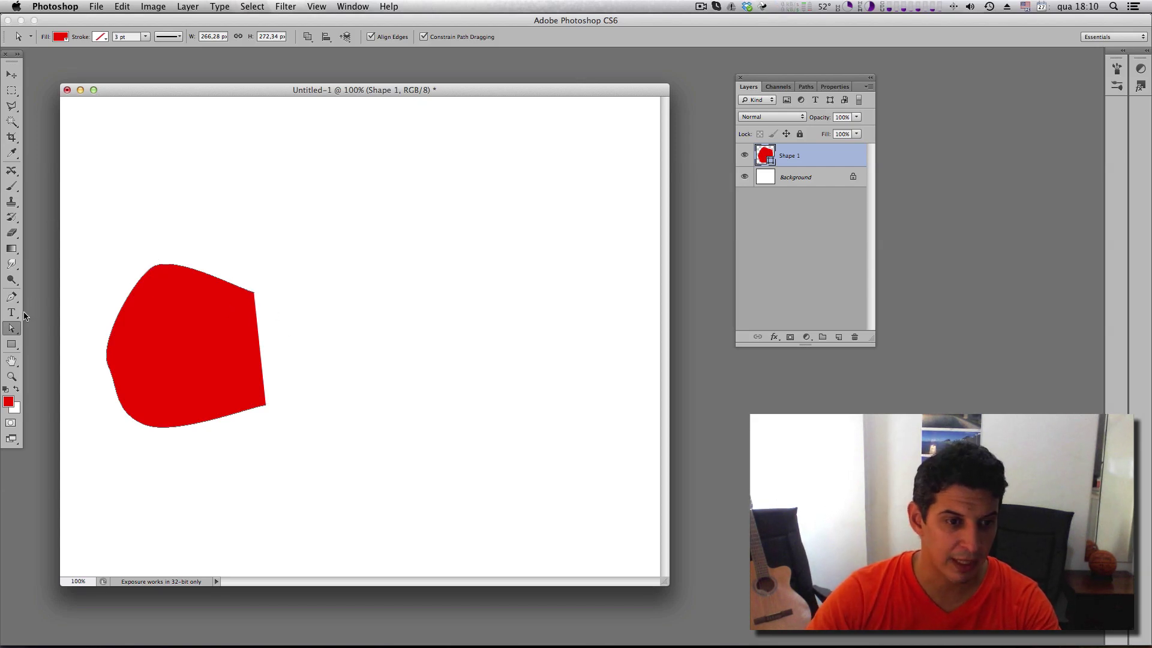
Draw a closed curved red lobe on Shape 2 right of the first, then select Shape 1
left_click(11, 296)
left_click_drag(333, 284, 368, 282)
left_click_drag(441, 262, 458, 265)
left_click_drag(513, 285, 527, 310)
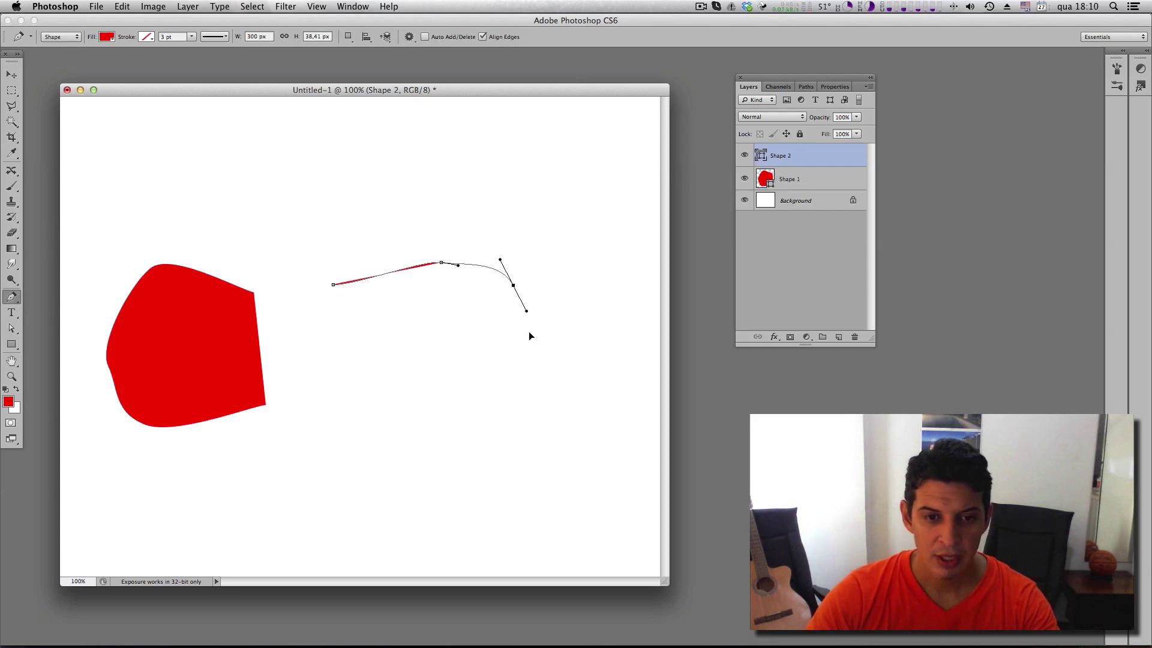
left_click_drag(531, 364, 525, 384)
left_click_drag(476, 406, 386, 404)
left_click_drag(359, 394, 327, 397)
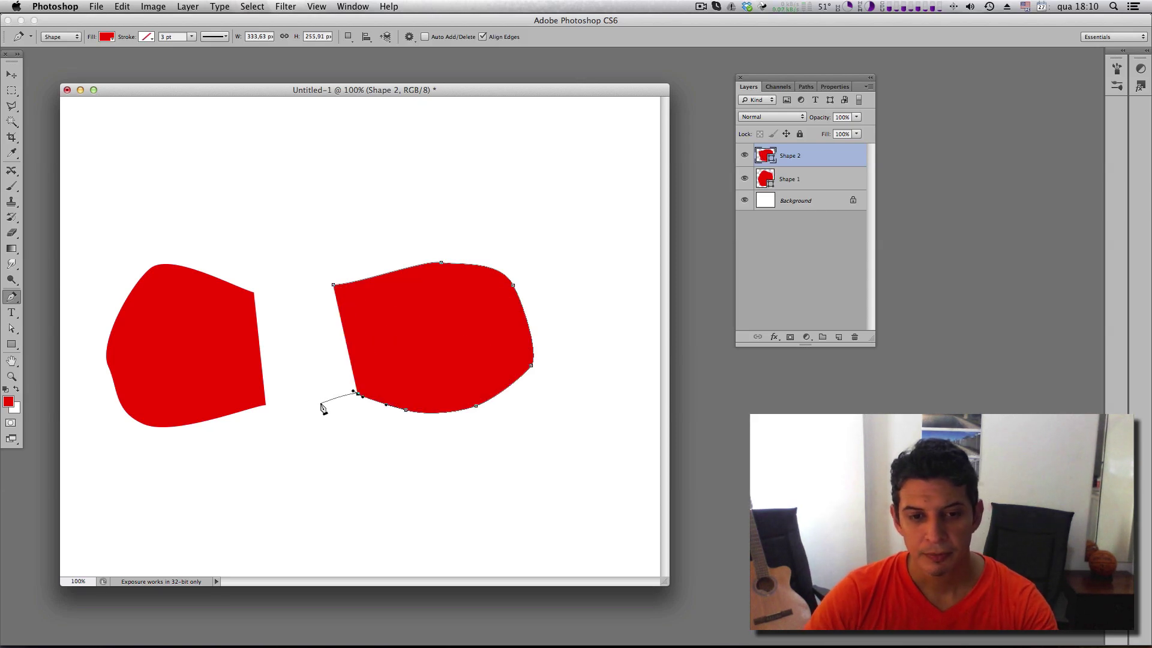
left_click(334, 285)
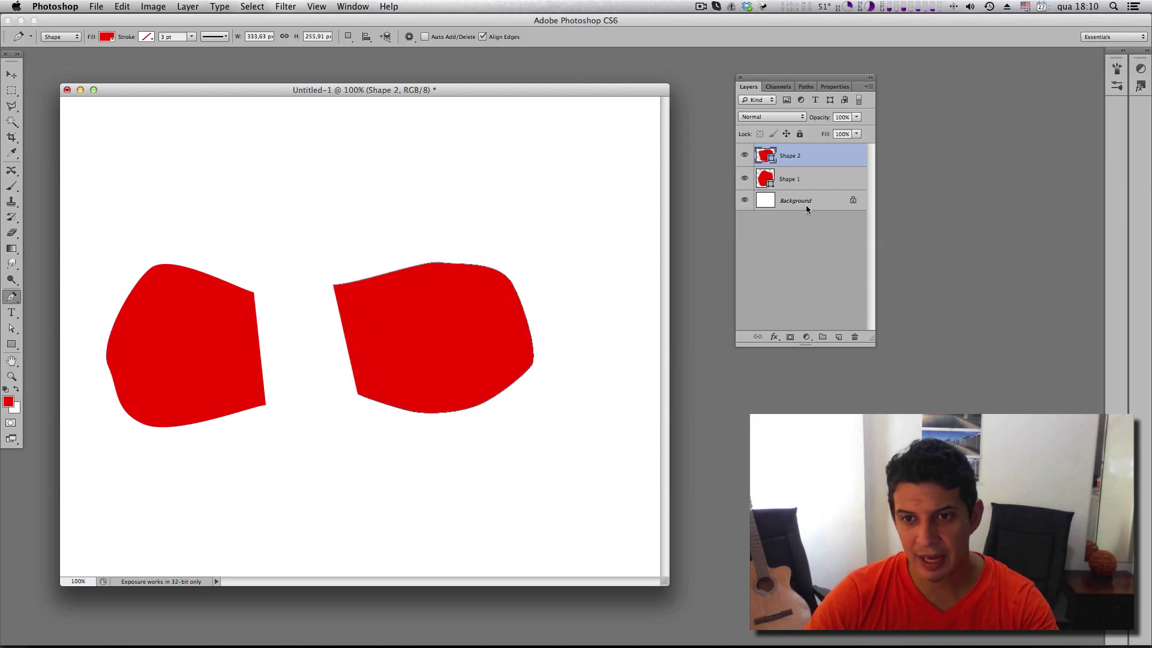
left_click(819, 175)
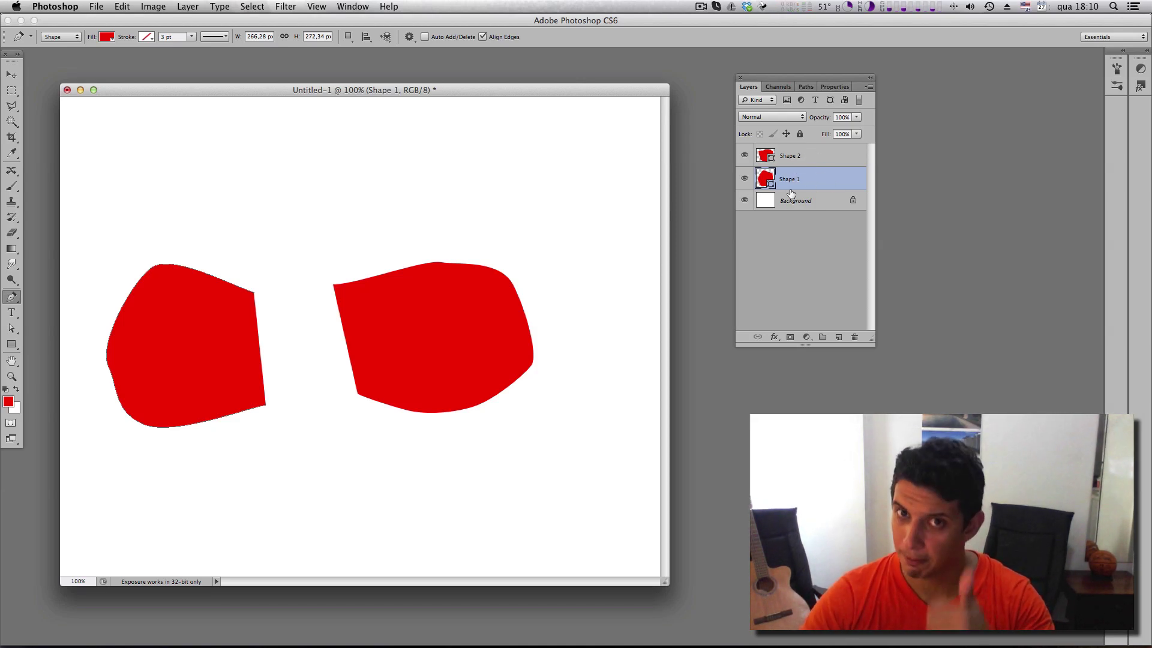
Select the right-hand lobe's whole path, then drag the Shape 2 layer to the trash
left_click(13, 331)
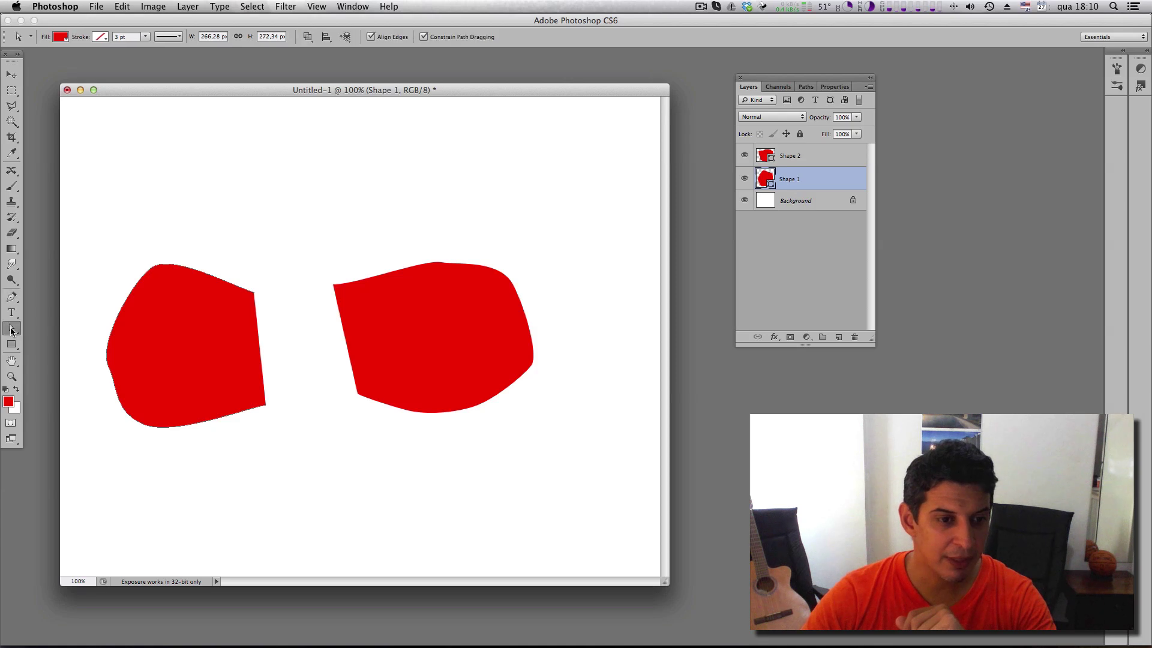
left_click(484, 406)
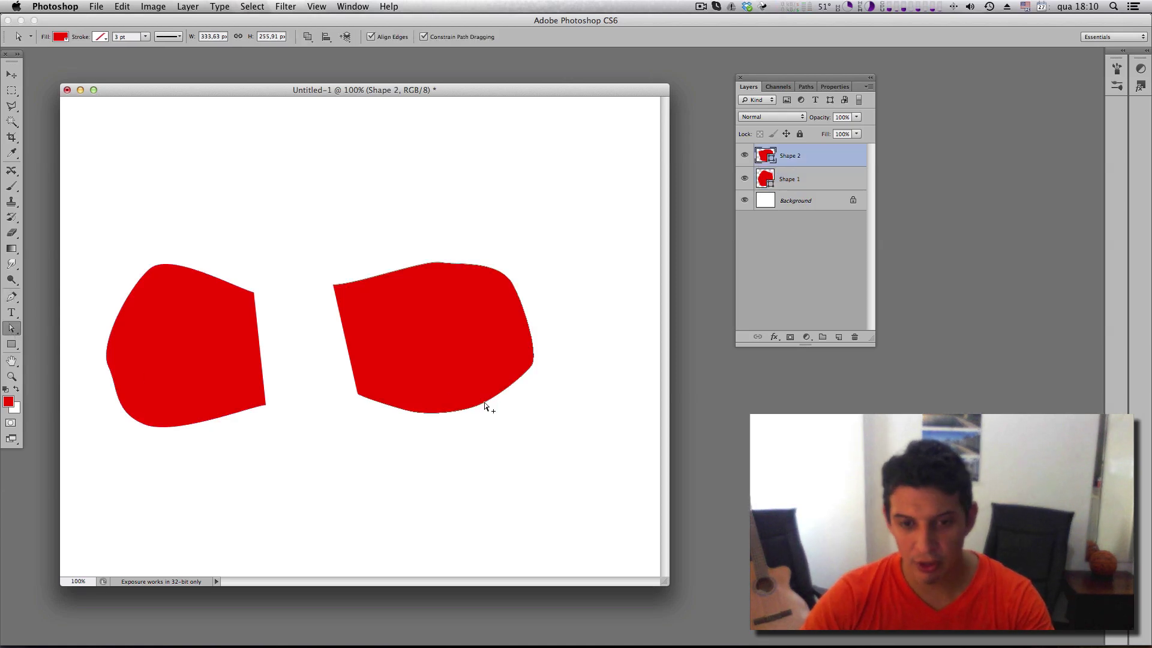
left_click(486, 411)
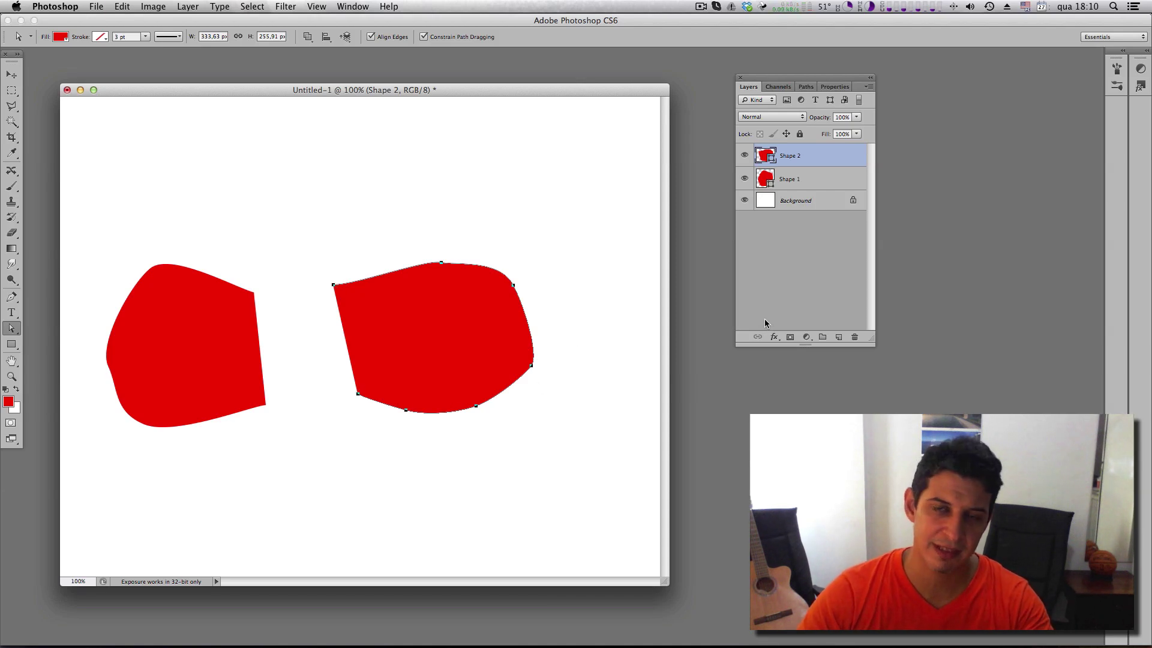
left_click_drag(826, 159, 856, 341)
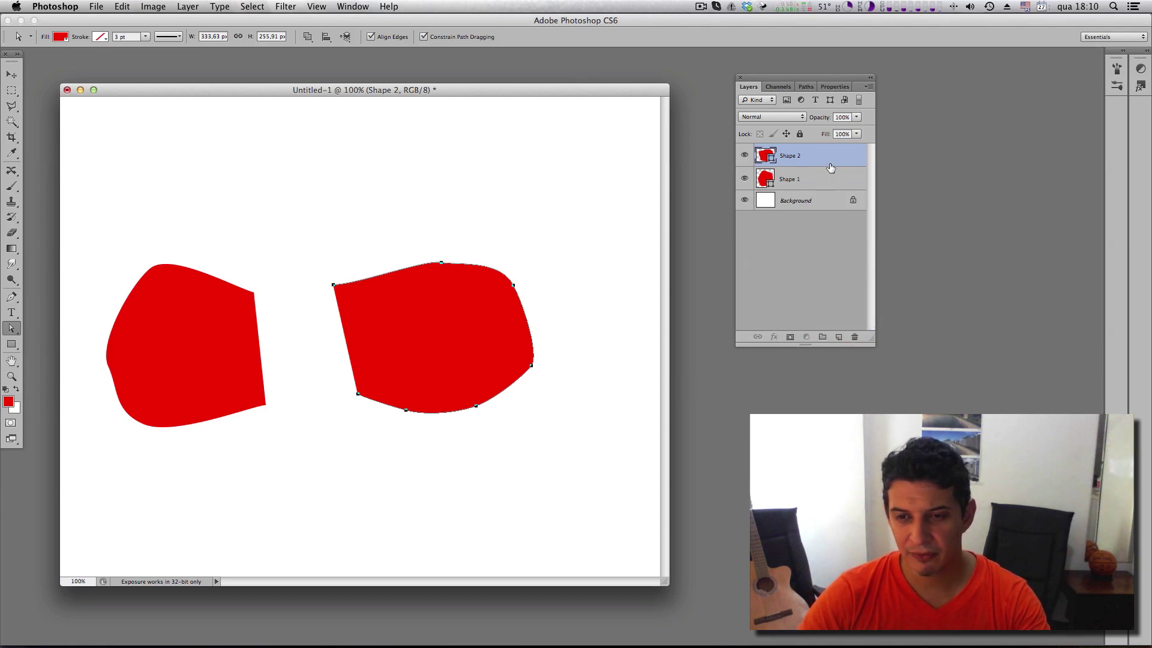
left_click_drag(831, 168, 854, 337)
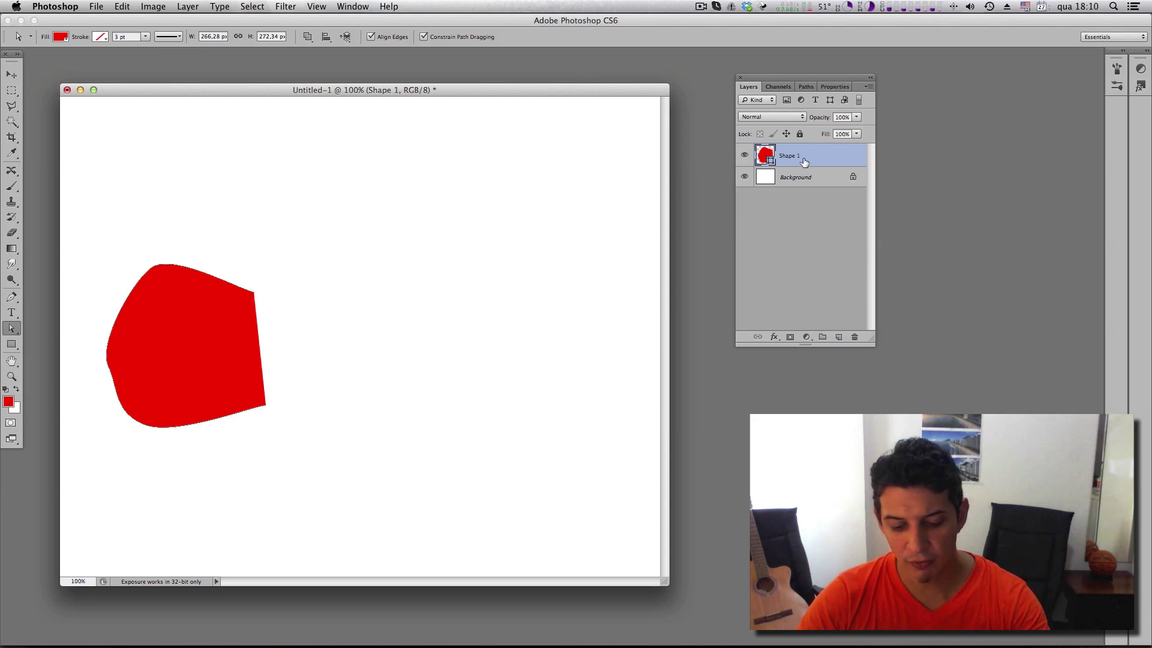
Paste the right lobe's path into Shape 1 and join its top edge to the left lobe
key("ctrl+v")
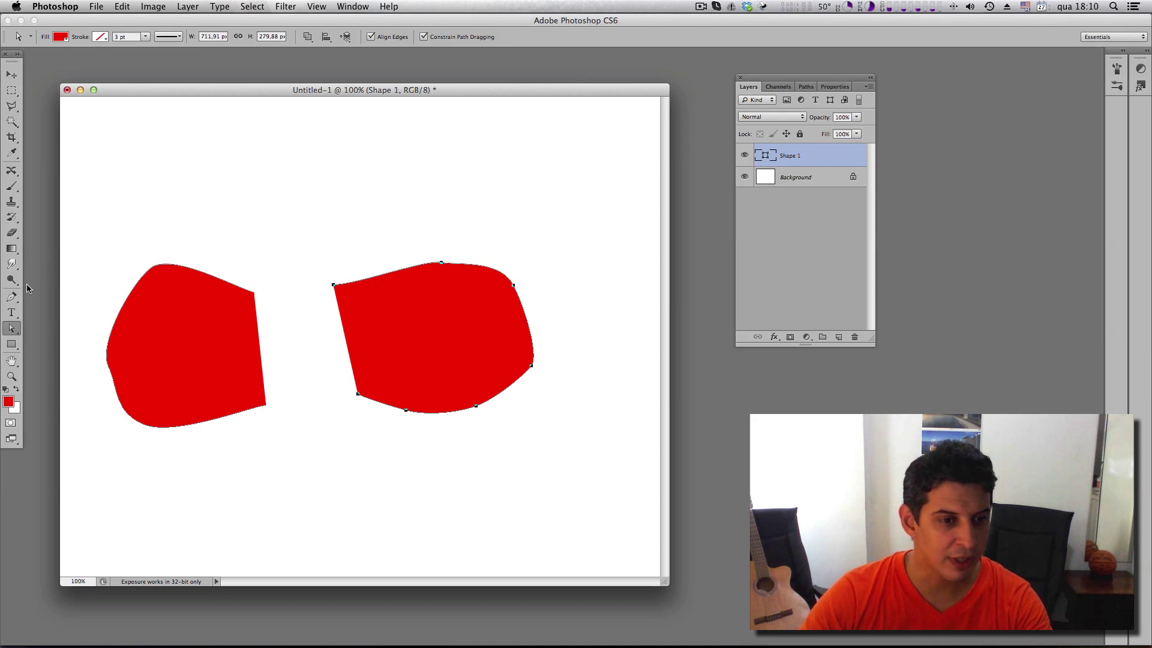
key("p")
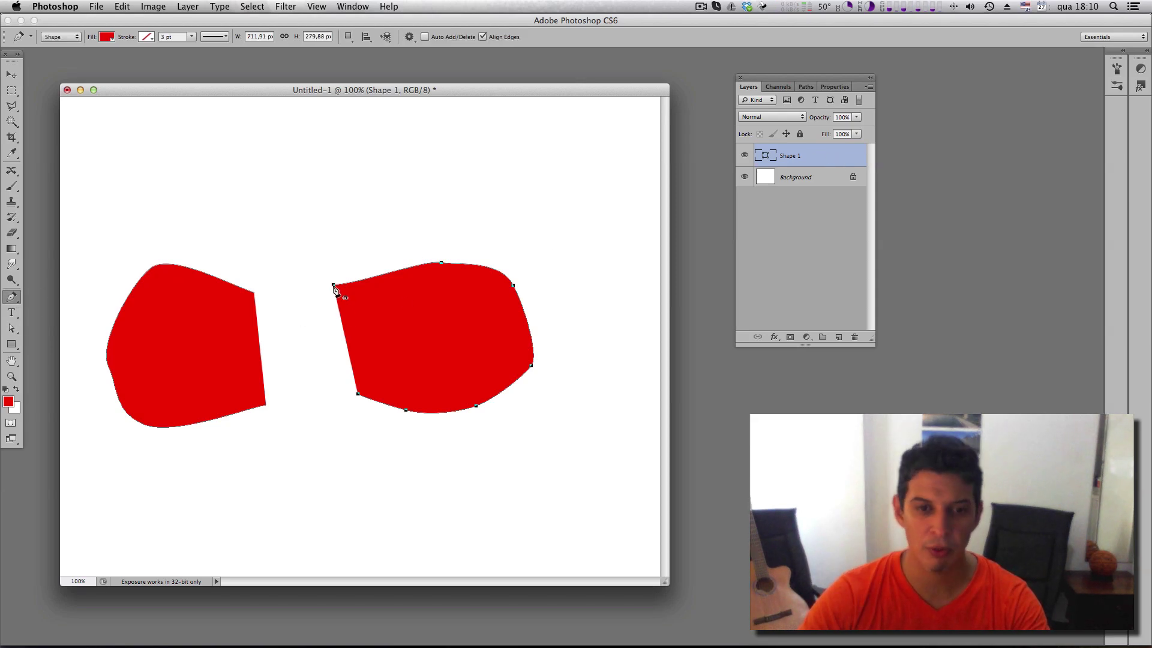
left_click_drag(334, 284, 312, 283)
left_click(254, 295)
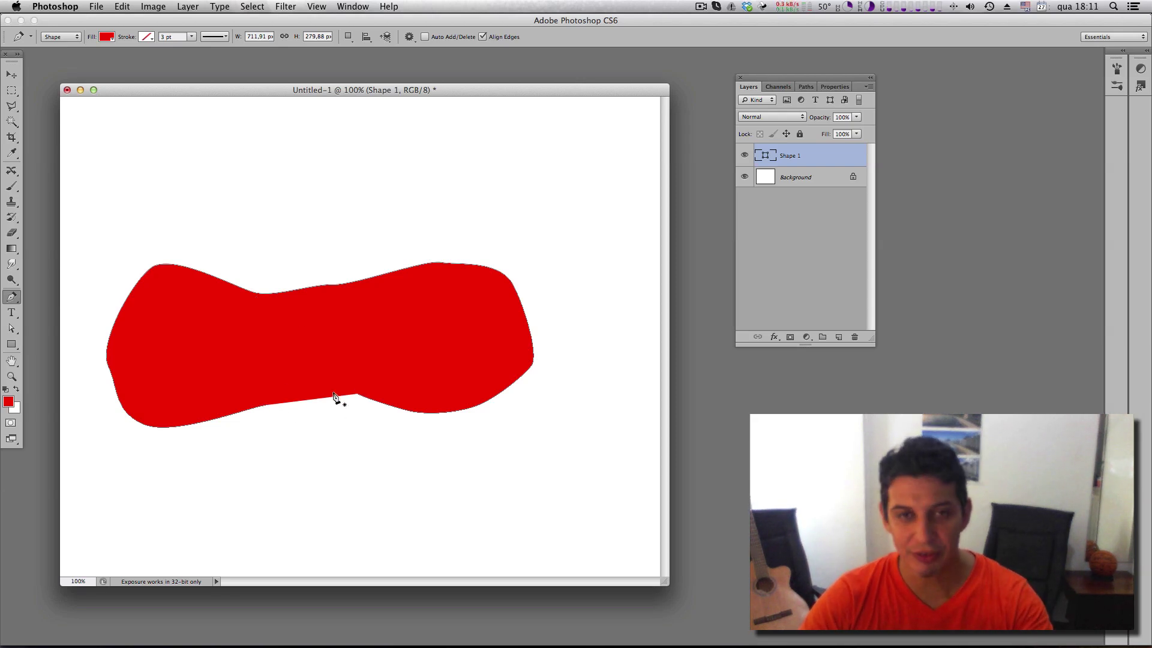
Draw a curved bottom edge connecting the two lobes and finish the path
key("a")
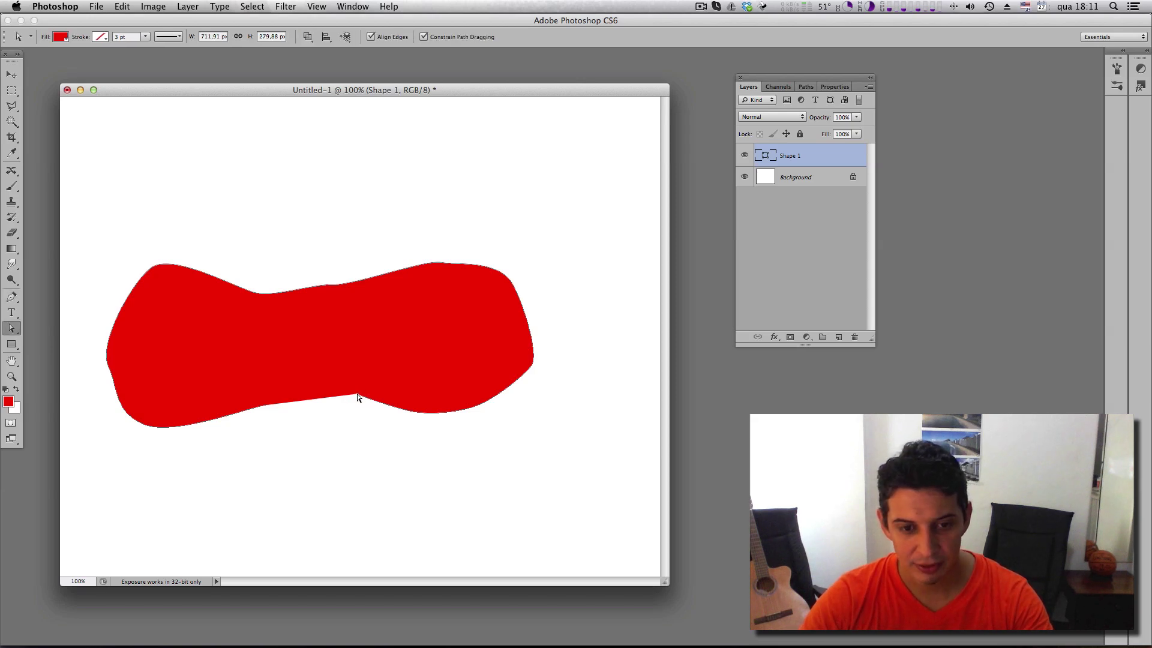
key("p")
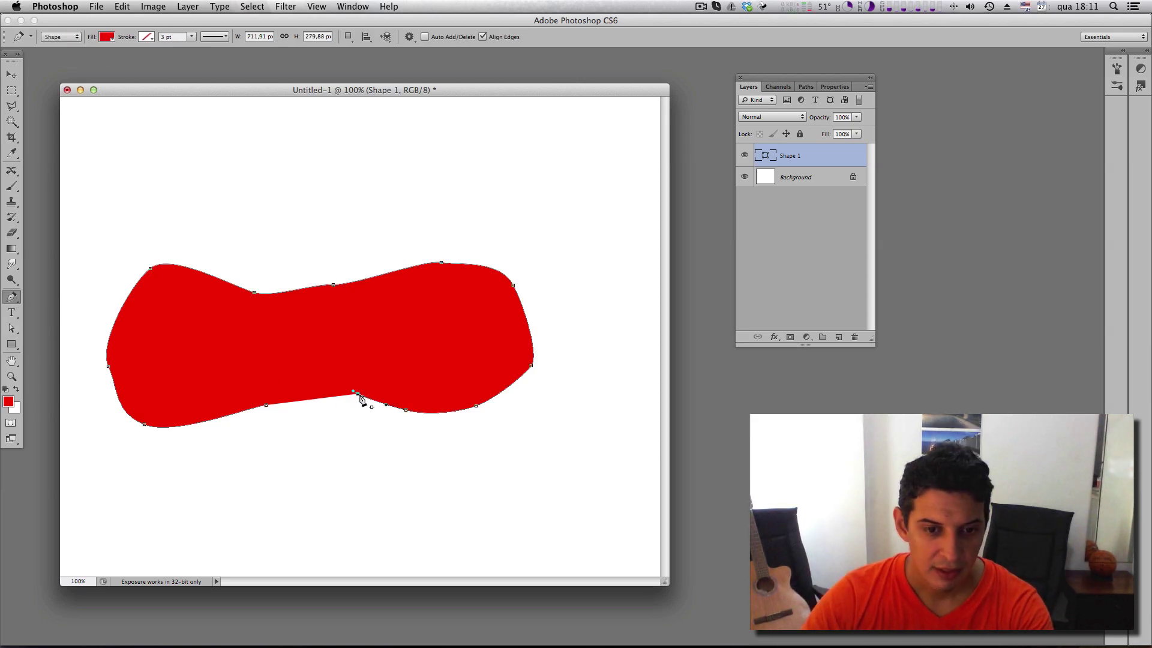
left_click_drag(340, 414, 276, 424)
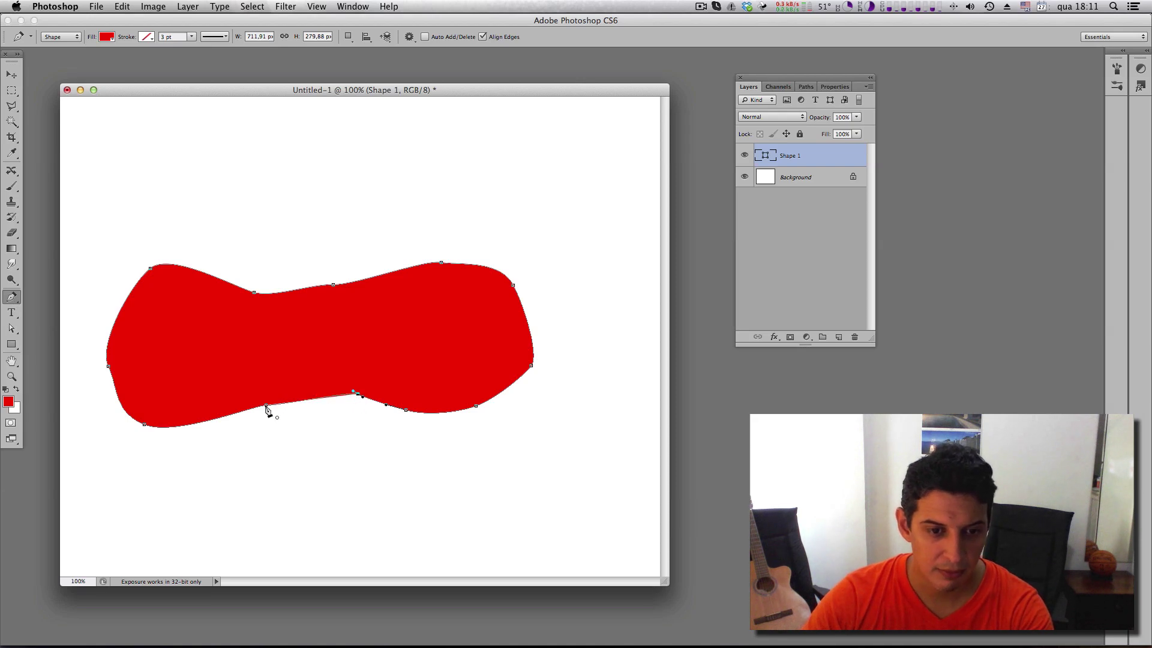
key("Return")
Raise the bottom middle anchor to narrow the lower waist
key("a")
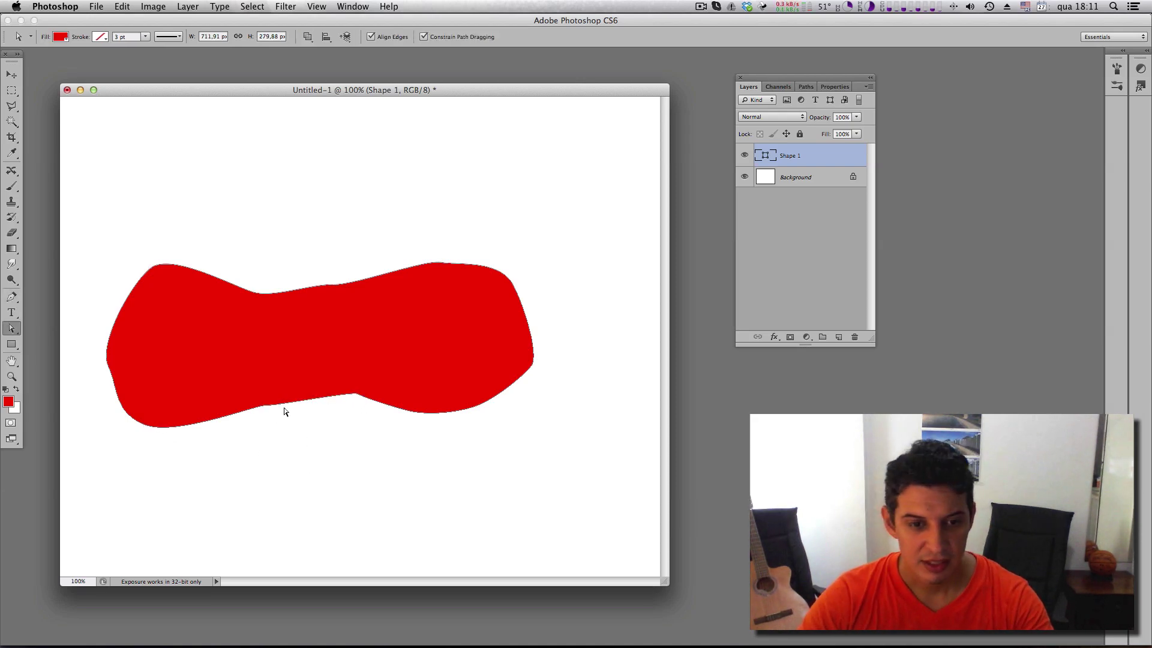
left_click_drag(267, 408, 267, 382)
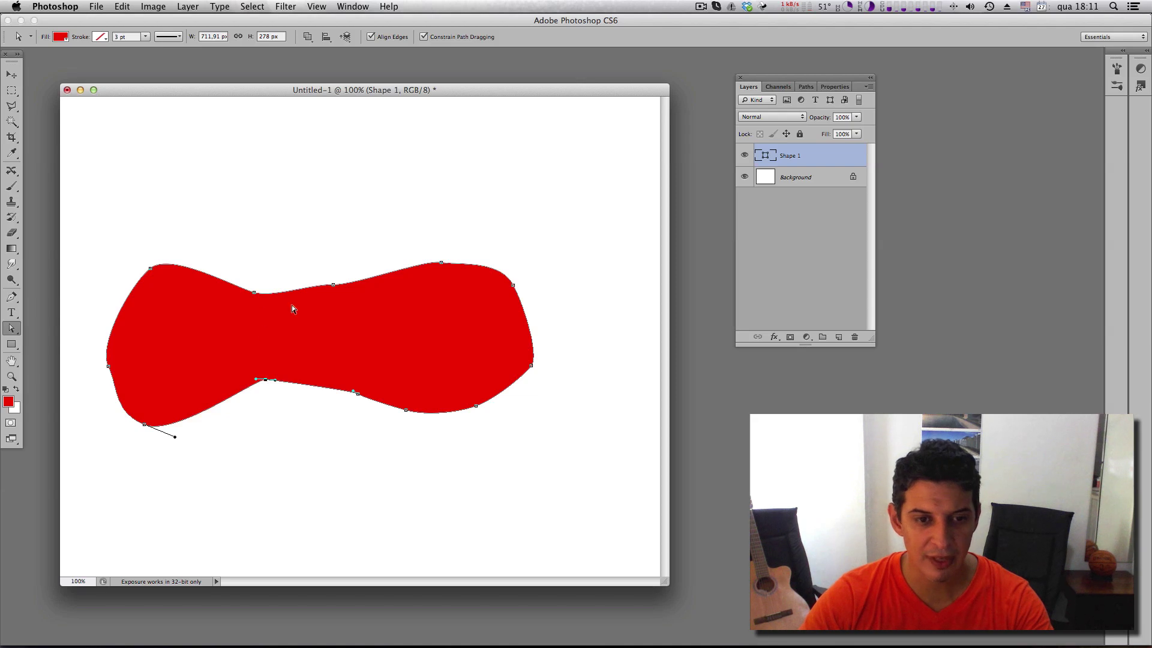
left_click(544, 437)
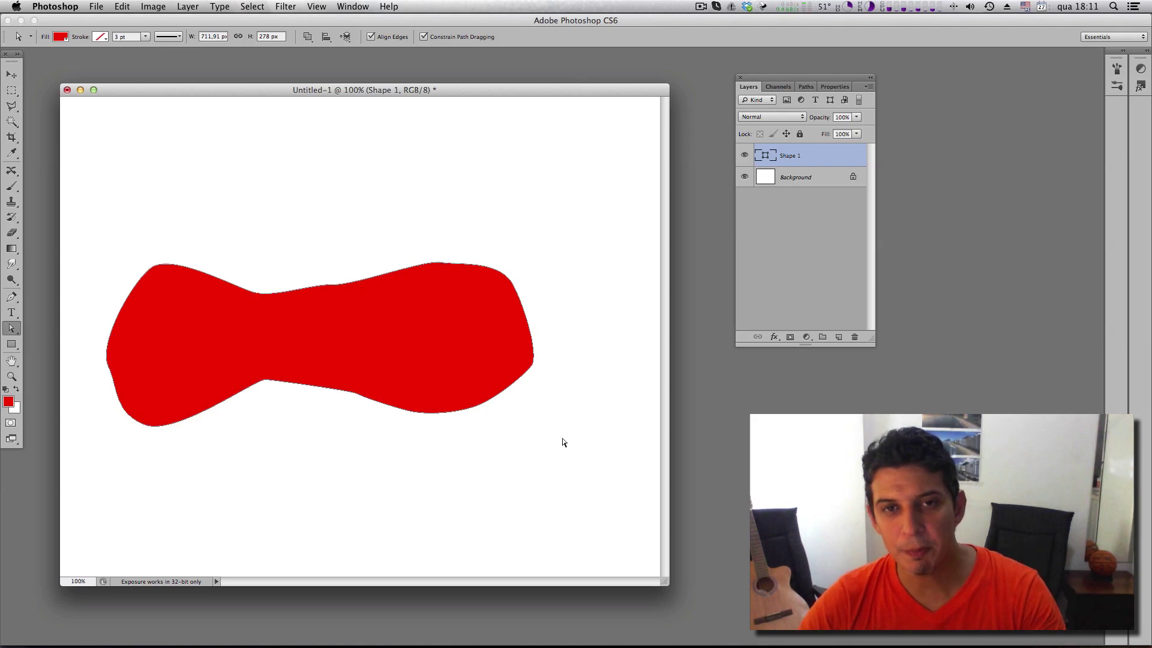